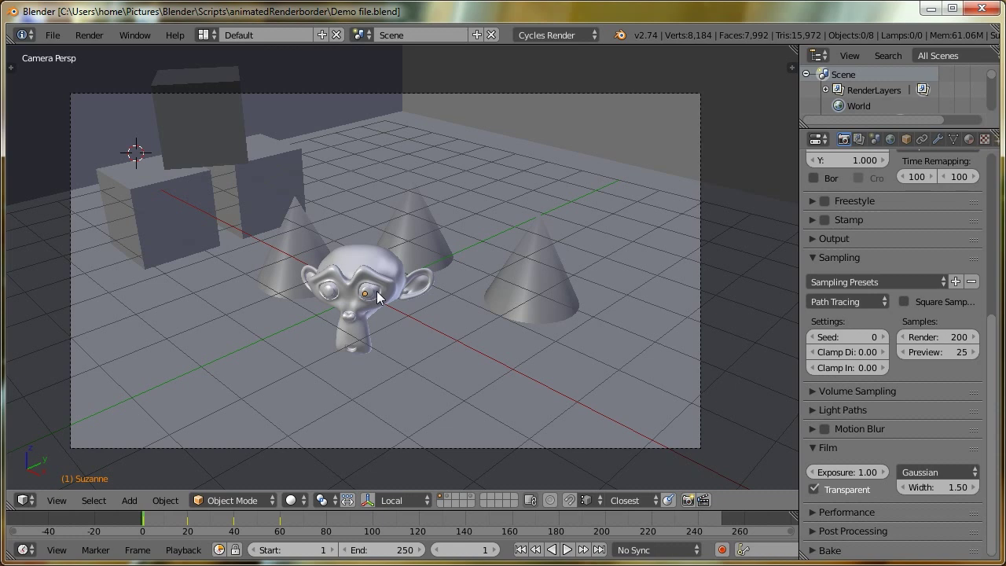
Step: Render frame 1 with F12 and let the 200-sample Cycles render finish
{"action": "key", "text": "F12"}
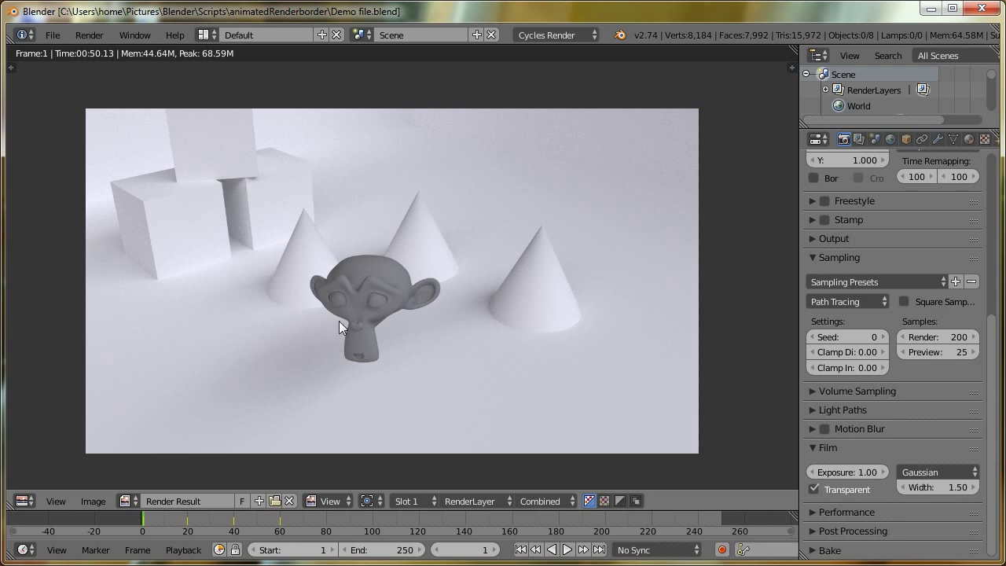
Step: Back in the 3D View, enable Border in Dimensions and draw a render border around Suzanne
{"action": "left_click", "coordinate": [23, 501]}
{"action": "left_click", "coordinate": [41, 481]}
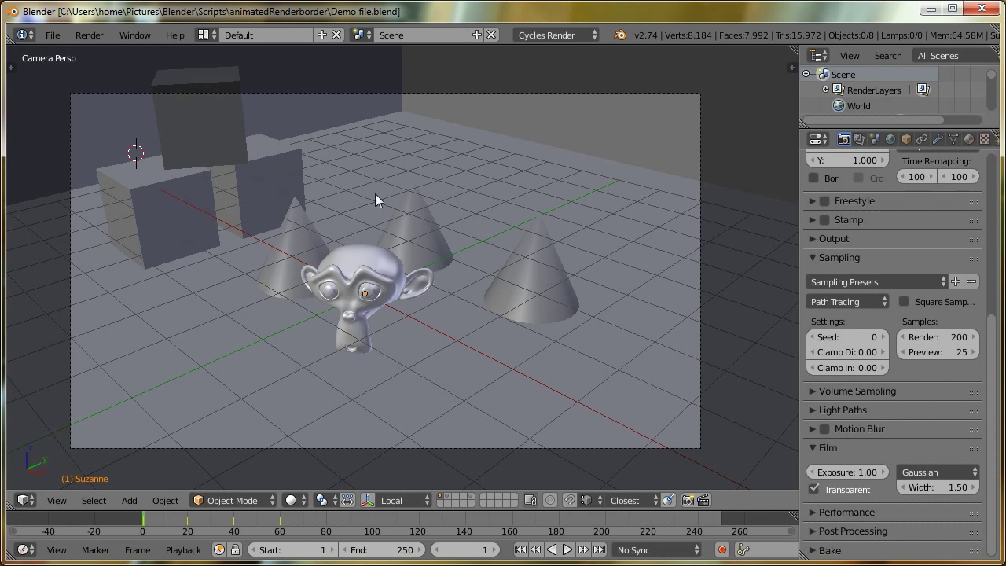
{"action": "scroll", "coordinate": [875, 236], "scroll_direction": "up", "scroll_amount": 7}
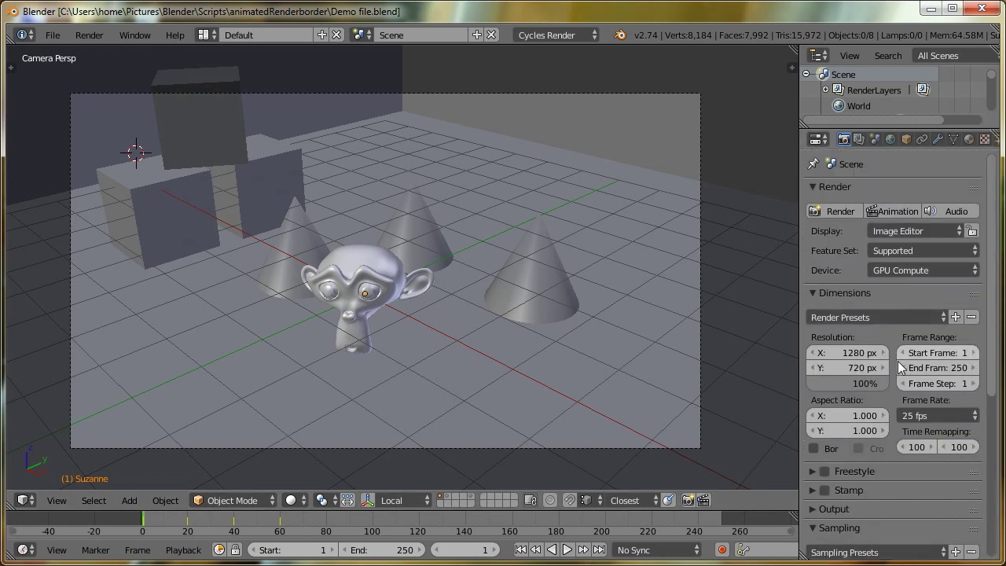
{"action": "left_click", "coordinate": [814, 448]}
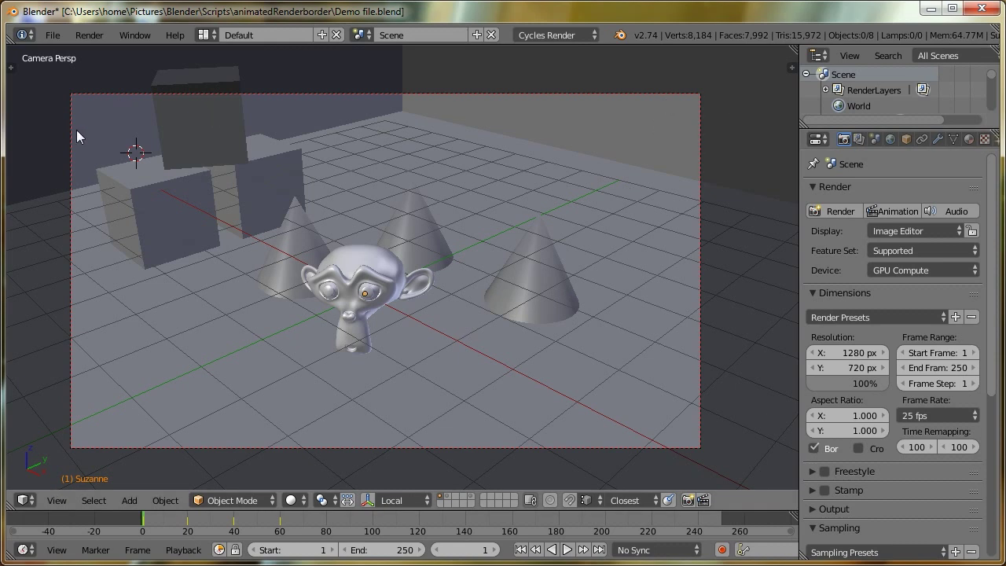
{"action": "key", "text": "ctrl+b"}
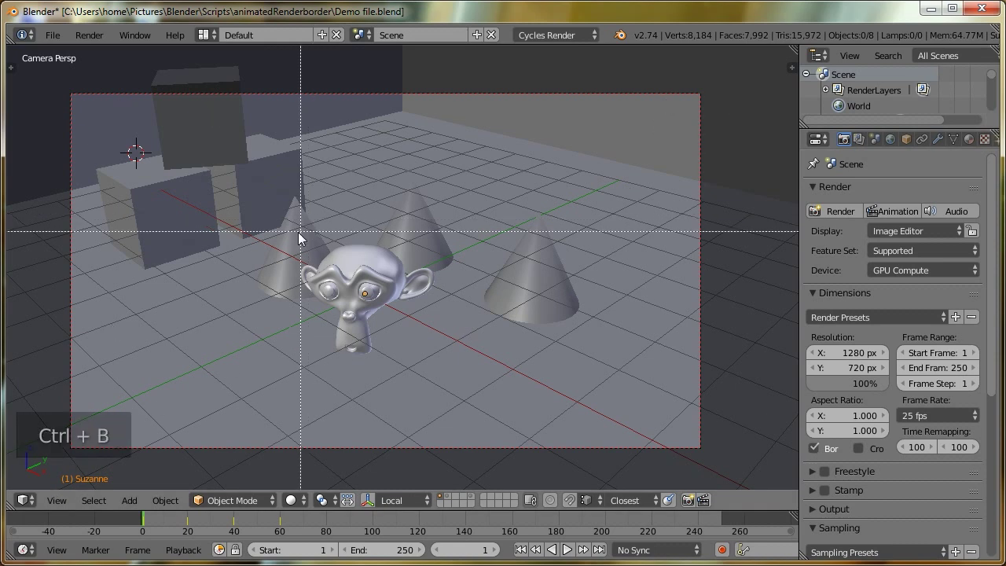
{"action": "left_click_drag", "start_coordinate": [295, 234], "coordinate": [443, 370]}
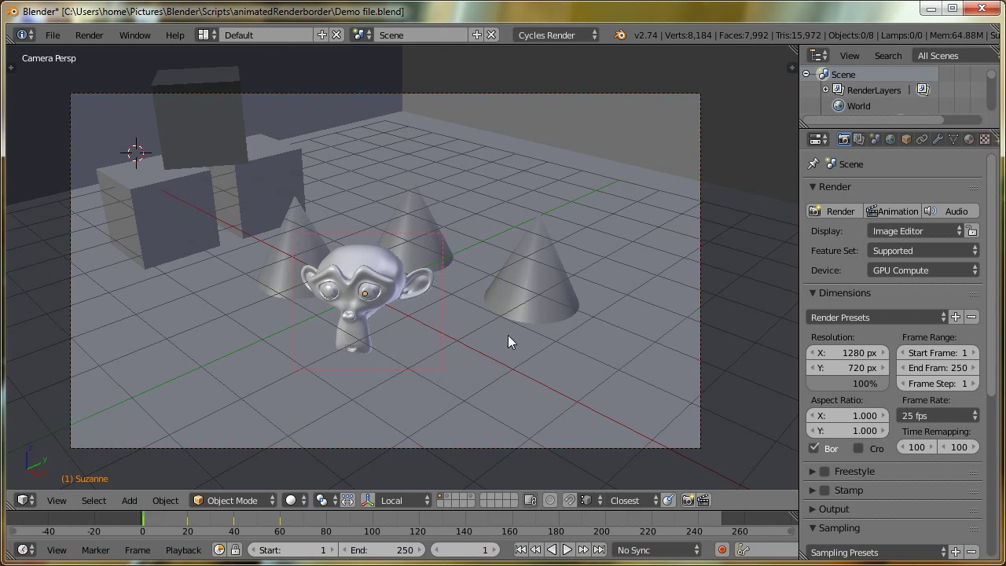
Step: Render the bordered Suzanne region into the empty render Slot 2
{"action": "left_click", "coordinate": [26, 500]}
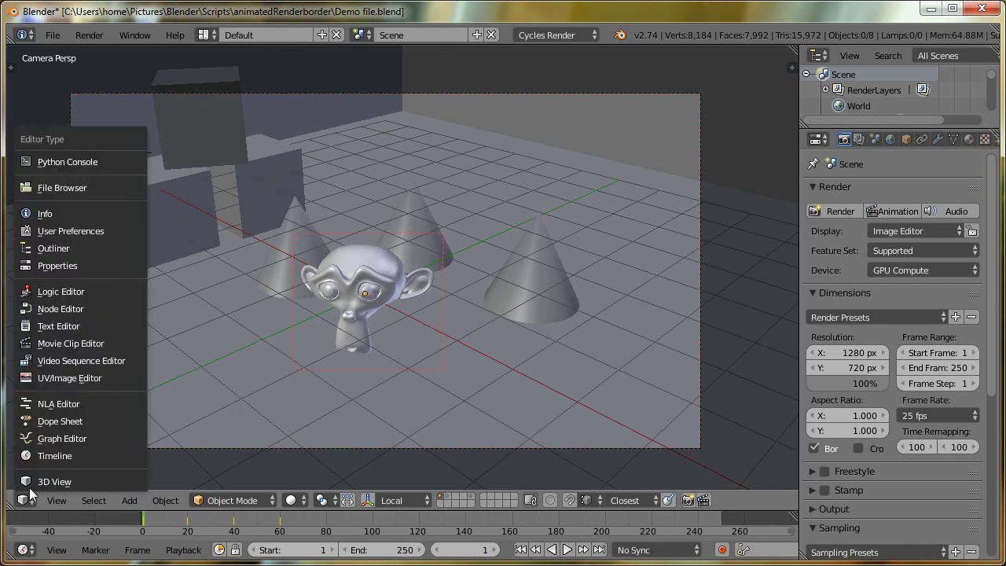
{"action": "left_click", "coordinate": [48, 380]}
{"action": "left_click", "coordinate": [410, 498]}
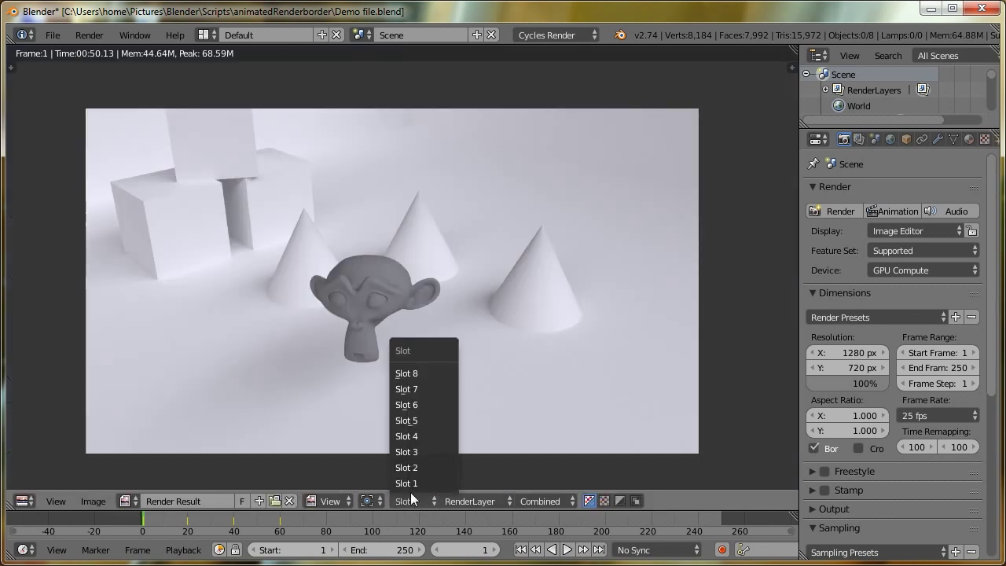
{"action": "left_click", "coordinate": [413, 467]}
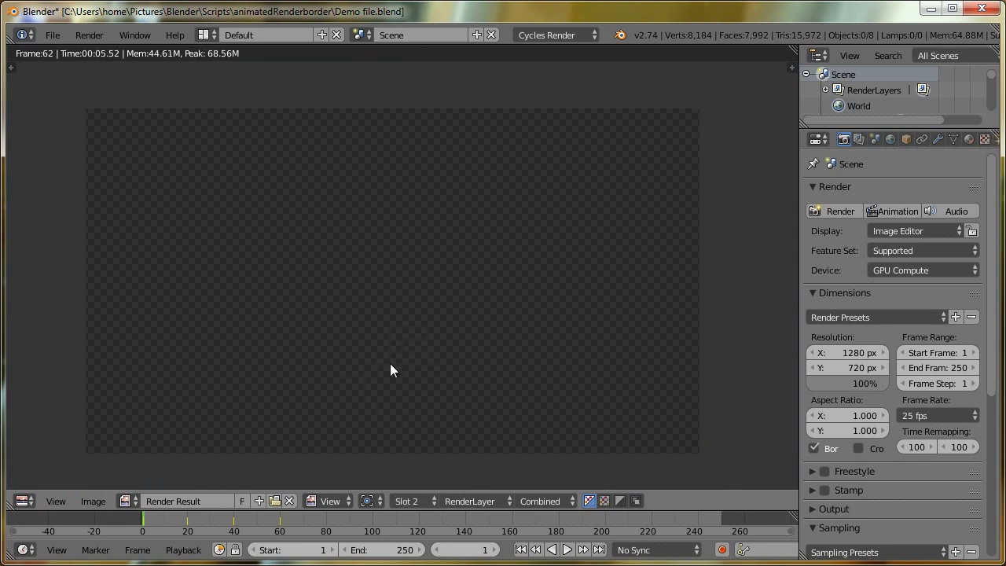
{"action": "key", "text": "F12"}
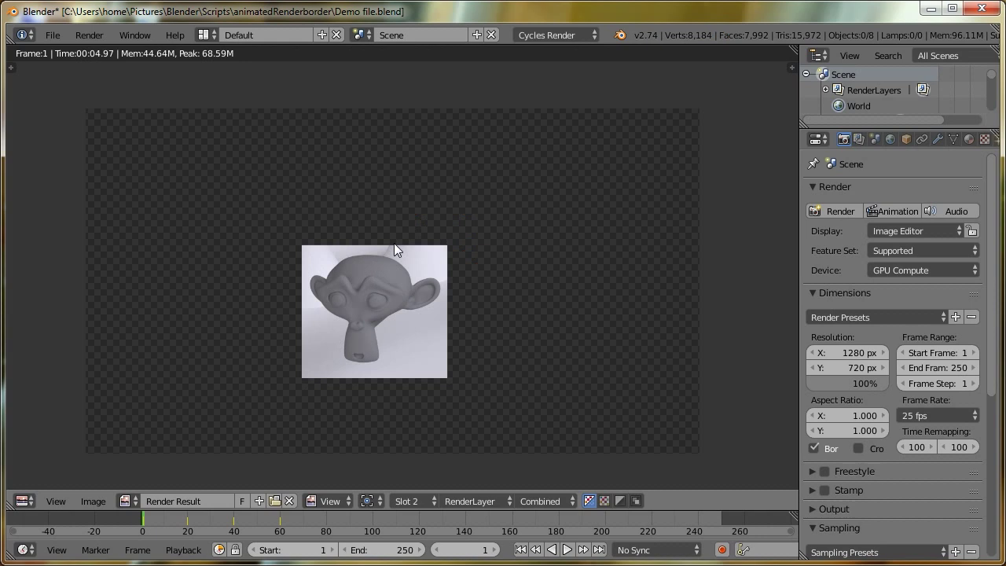
Step: Toggle between the border render and the earlier full render to compare them
{"action": "key", "text": "j"}
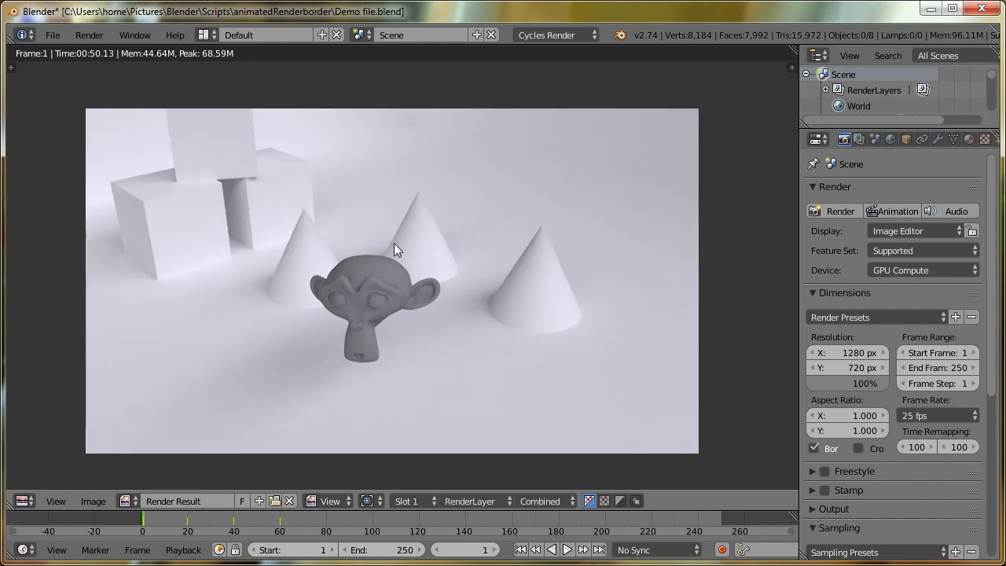
{"action": "key", "text": "j"}
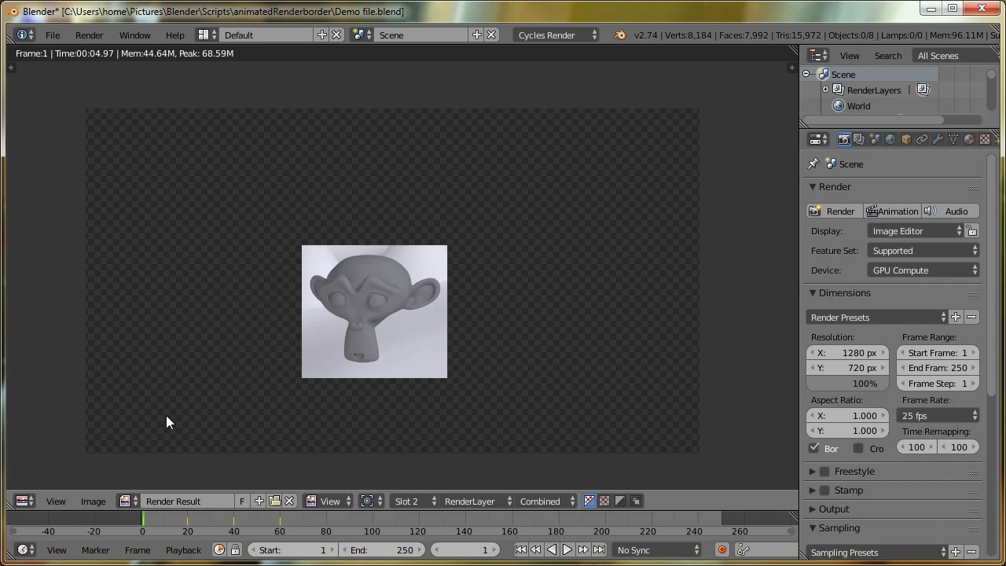
{"action": "left_click", "coordinate": [24, 501]}
Step: In the 3D View at frame 32, redraw the render border around Suzanne's new position
{"action": "left_click", "coordinate": [35, 483]}
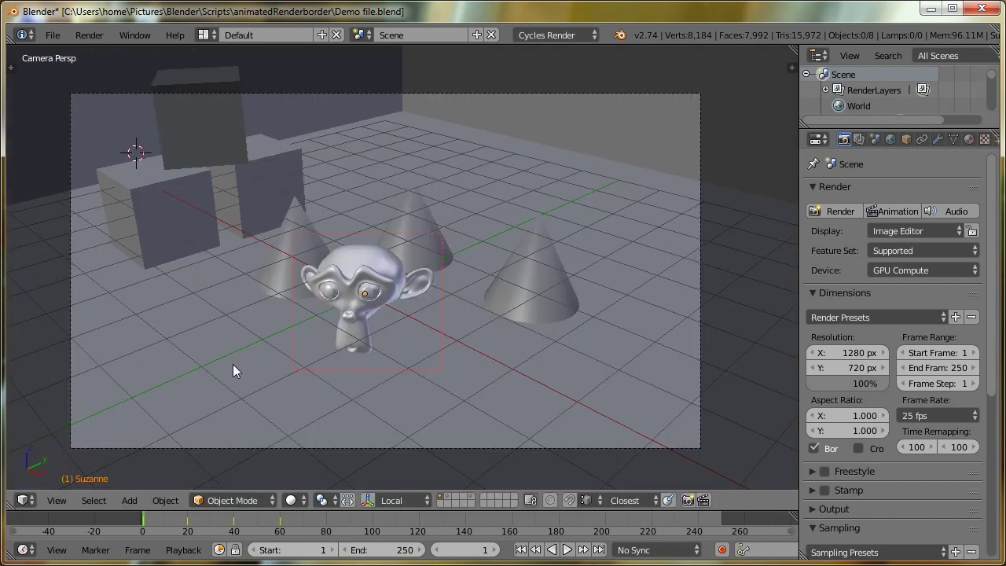
{"action": "left_click_drag", "start_coordinate": [155, 518], "coordinate": [214, 519]}
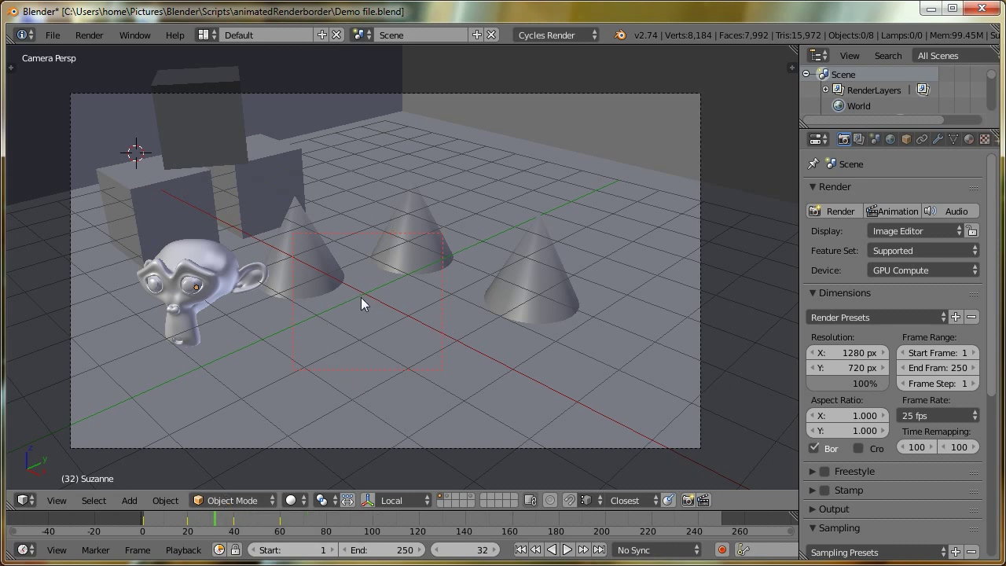
{"action": "key", "text": "ctrl+b"}
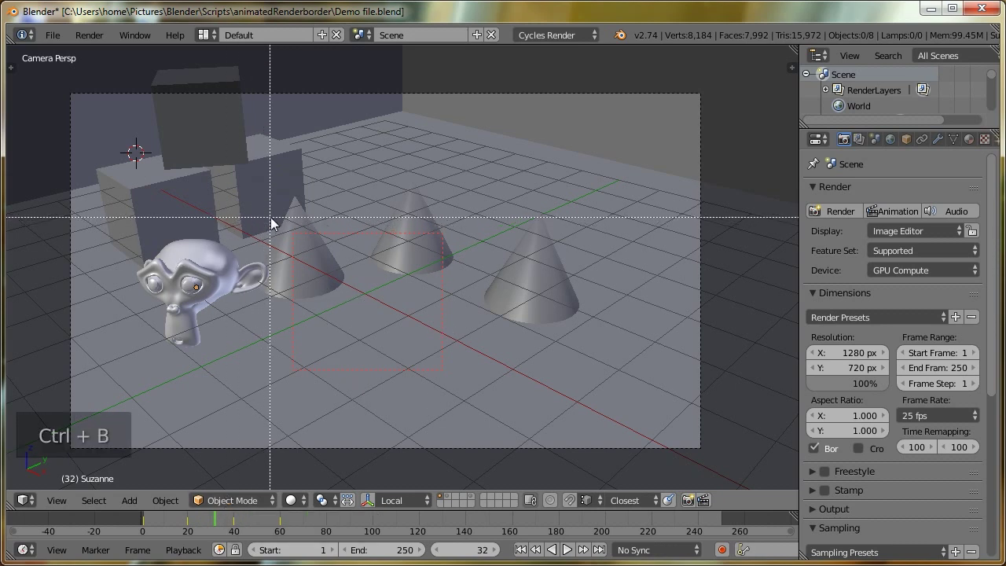
{"action": "left_click_drag", "start_coordinate": [280, 220], "coordinate": [121, 368]}
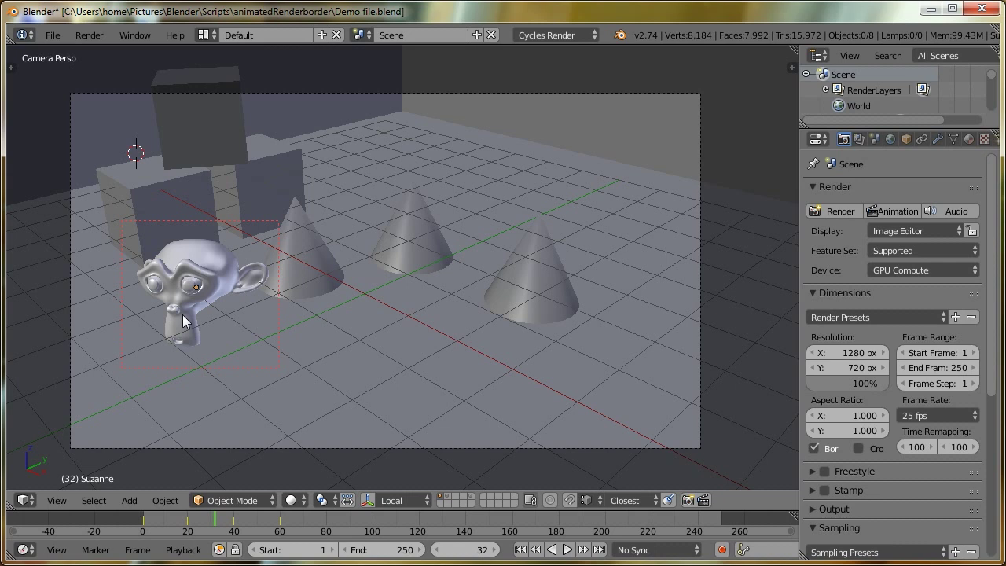
Step: Install the add-on file animatedRenderborder.py from User Preferences > Add-ons
{"action": "left_click", "coordinate": [53, 35]}
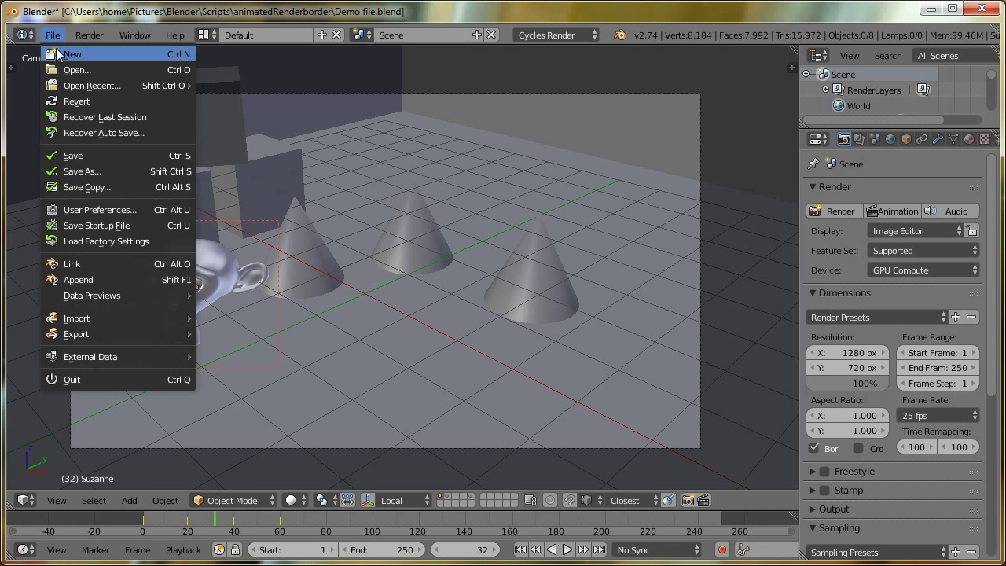
{"action": "left_click", "coordinate": [88, 210]}
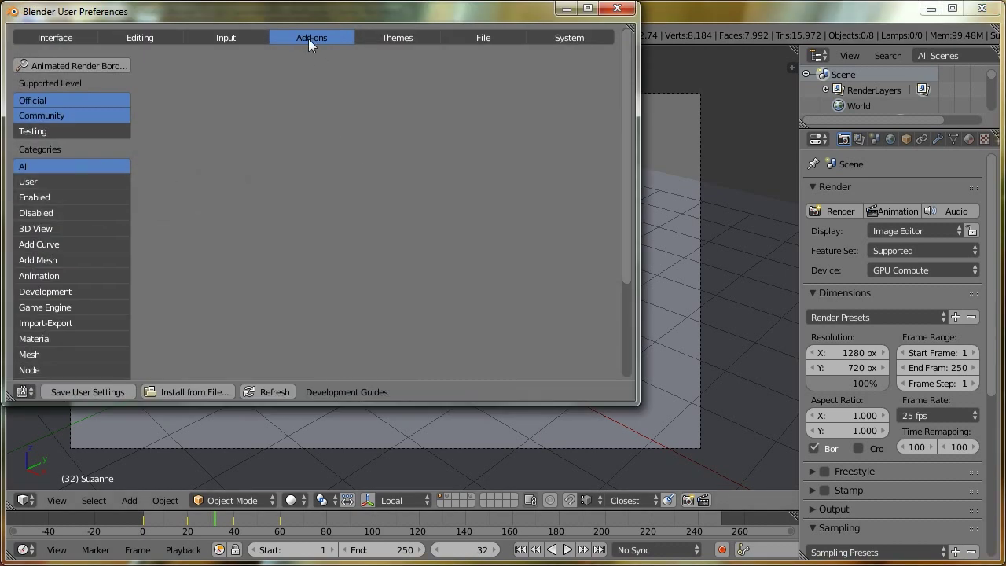
{"action": "left_click", "coordinate": [184, 392]}
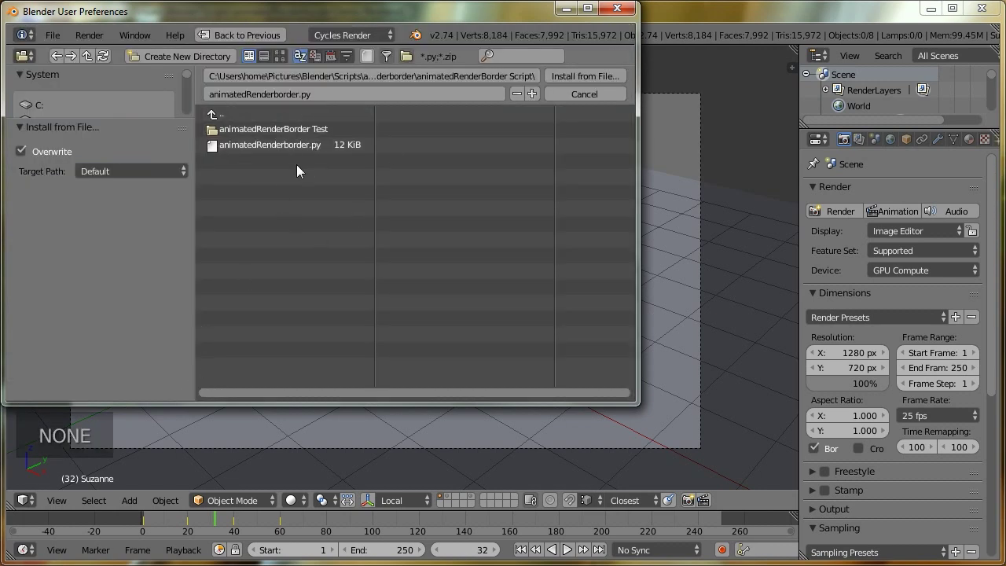
{"action": "left_click", "coordinate": [260, 144]}
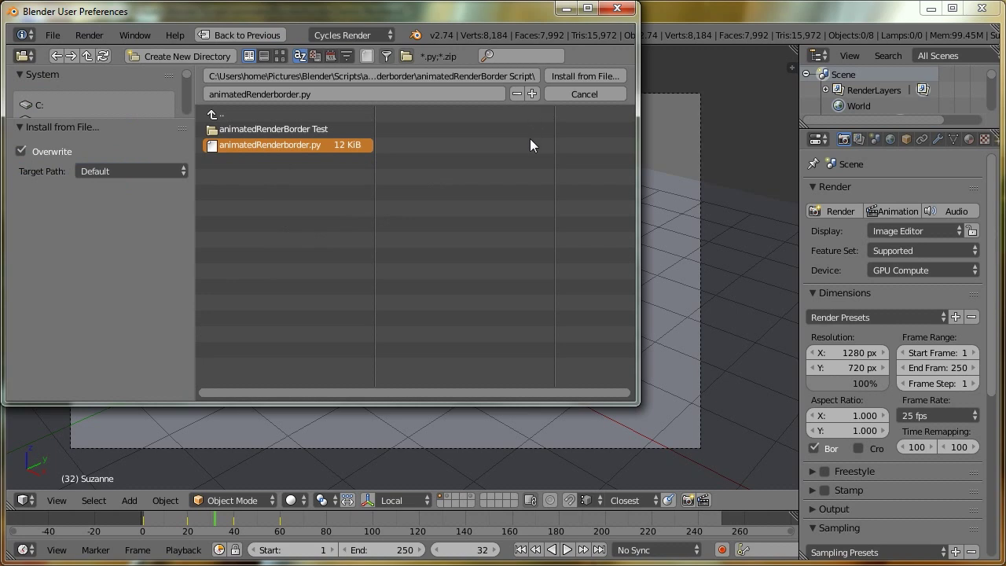
{"action": "left_click", "coordinate": [566, 77]}
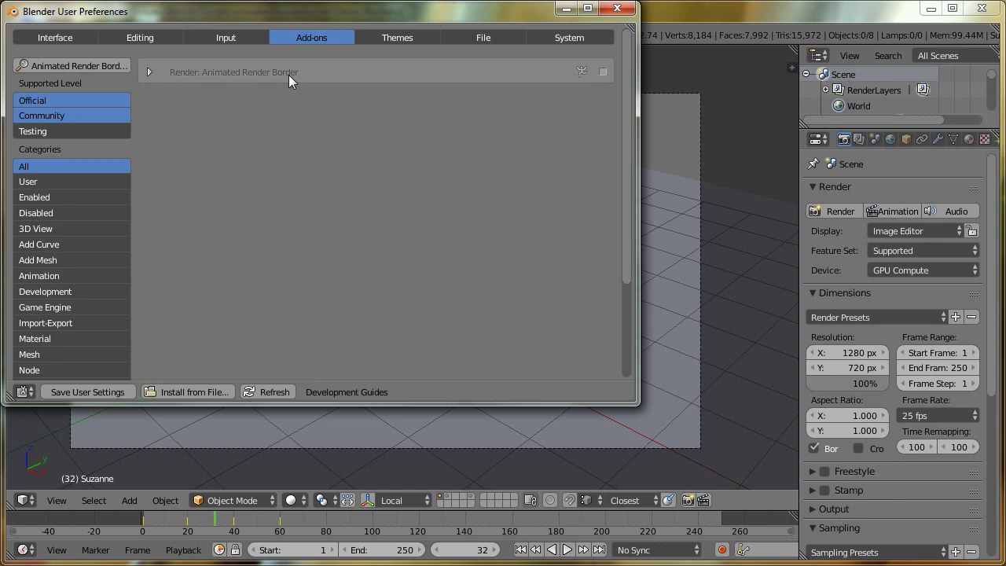
Step: Enable Render: Animated Render Border, view its details, and close the preferences
{"action": "left_click", "coordinate": [603, 72]}
{"action": "left_click", "coordinate": [150, 71]}
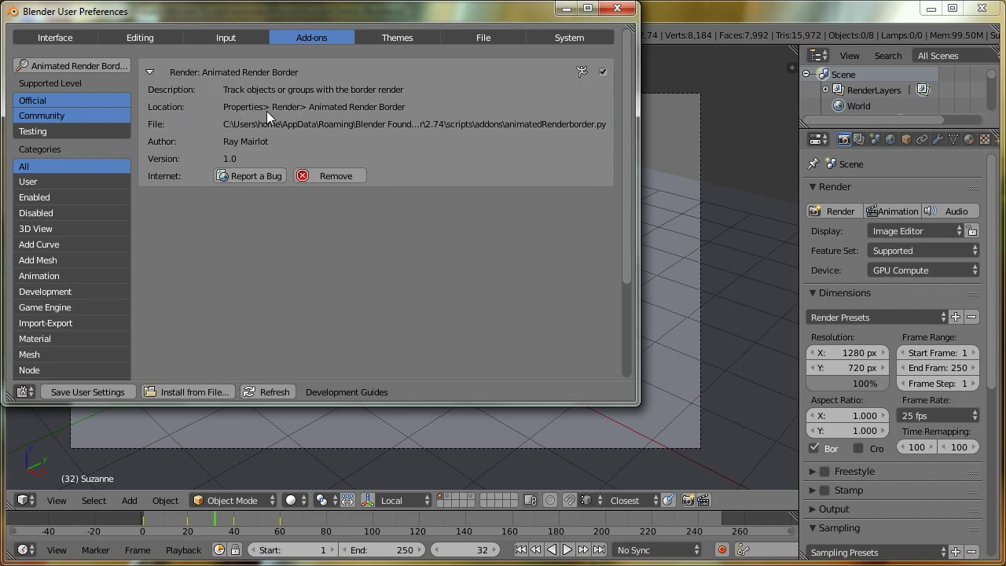
{"action": "left_click", "coordinate": [617, 8]}
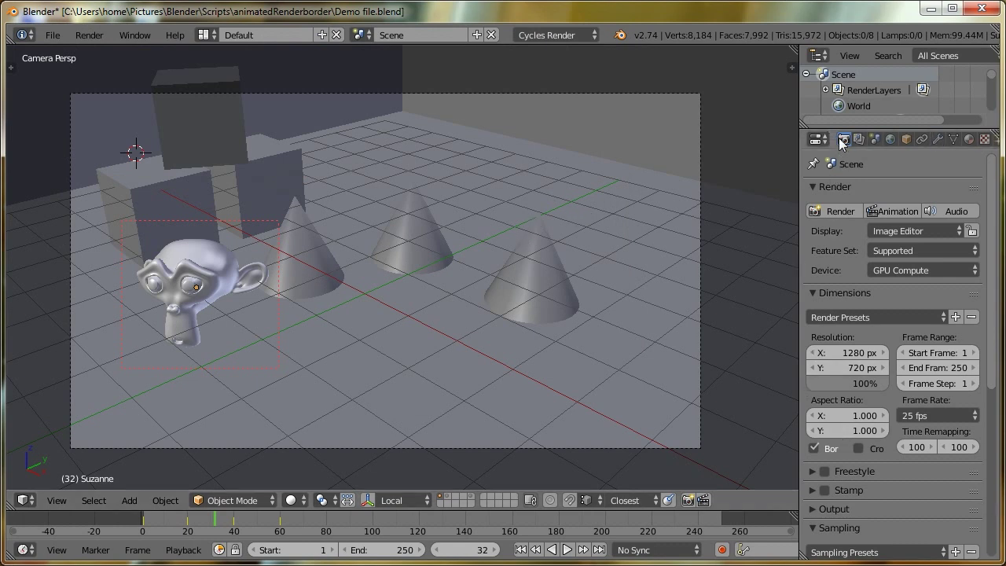
Step: Enable Animated Render Border in Render properties and pick Suzanne as the mesh object to track
{"action": "scroll", "coordinate": [869, 404], "scroll_direction": "down", "scroll_amount": 7}
{"action": "scroll", "coordinate": [868, 401], "scroll_direction": "down", "scroll_amount": 3}
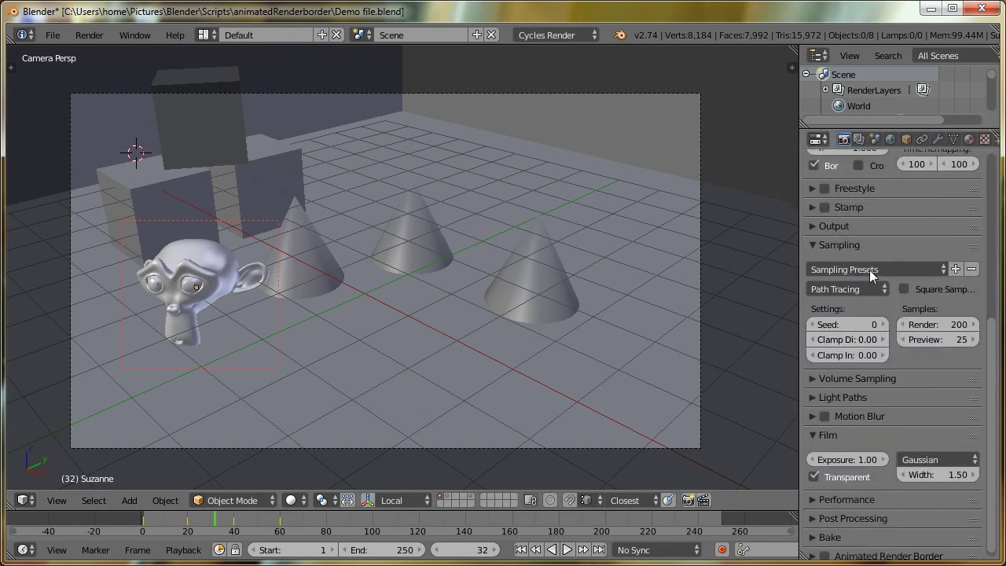
{"action": "left_click", "coordinate": [871, 553]}
{"action": "scroll", "coordinate": [872, 488], "scroll_direction": "down", "scroll_amount": 4}
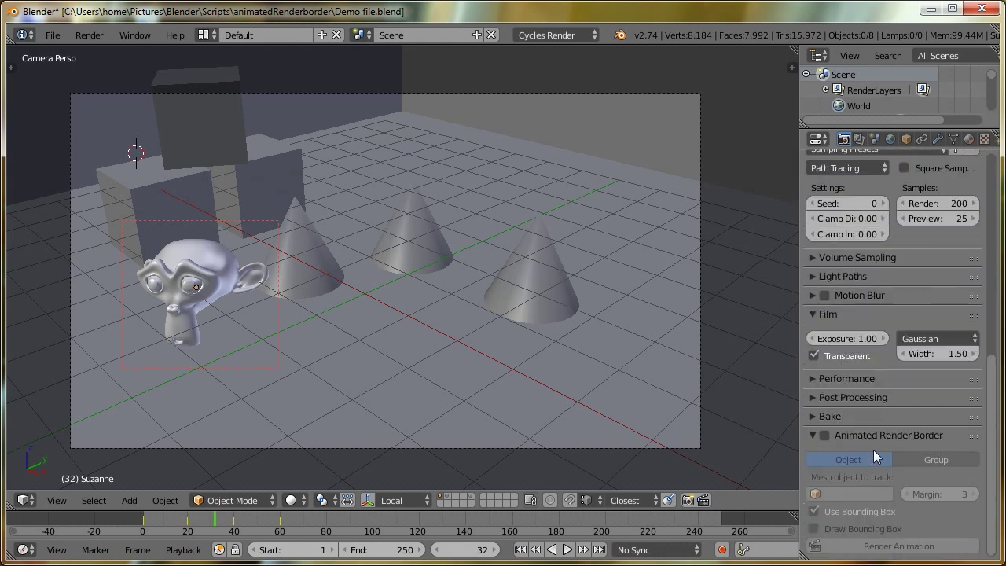
{"action": "left_click", "coordinate": [824, 436]}
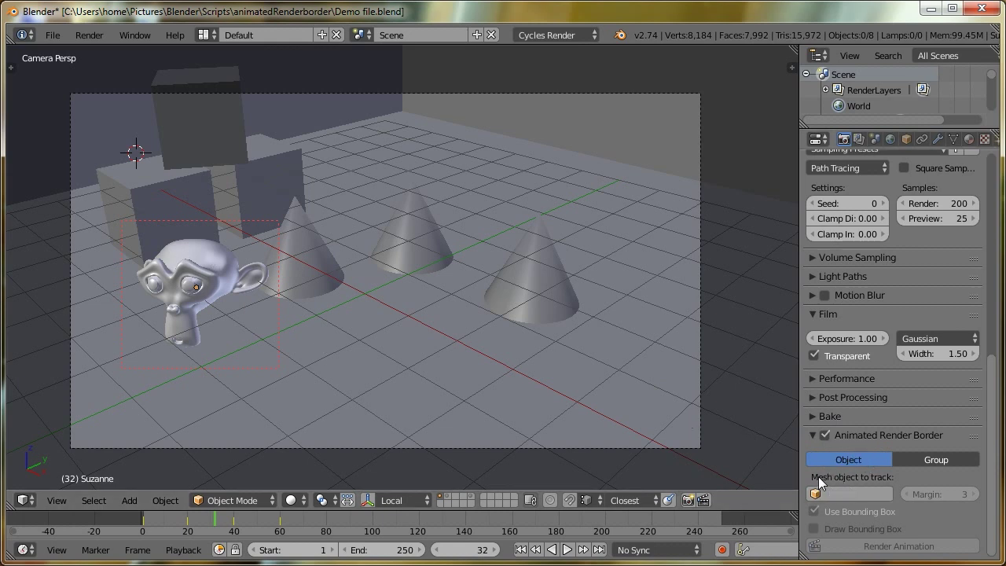
{"action": "left_click", "coordinate": [849, 494]}
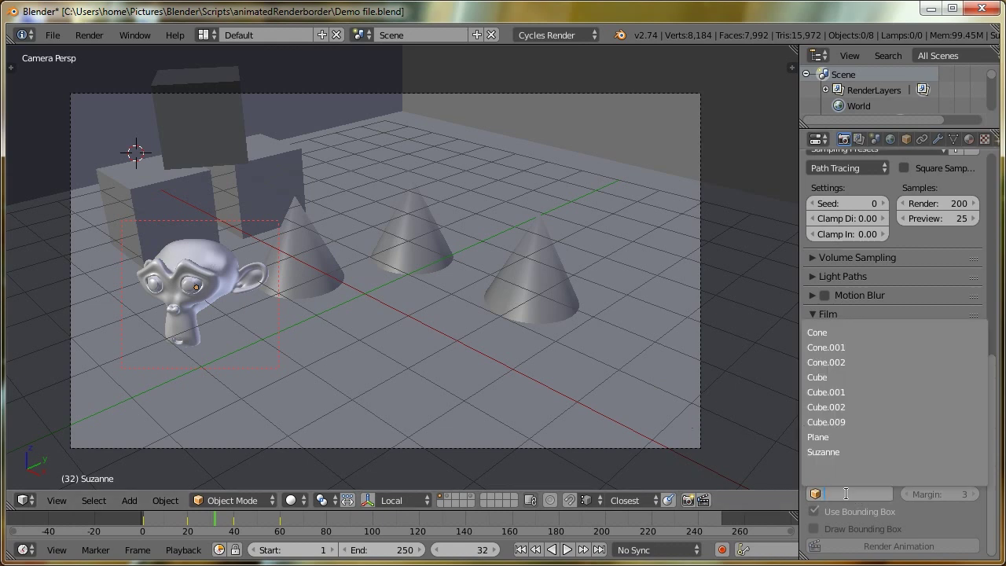
{"action": "left_click", "coordinate": [831, 453]}
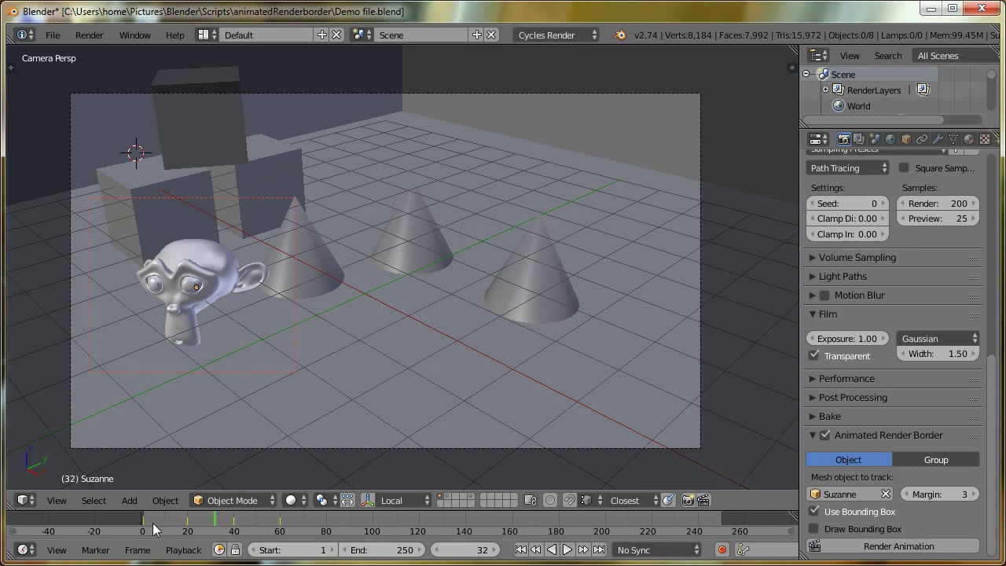
Step: Scrub the timeline to frame 48 and watch the red border follow Suzanne
{"action": "left_click_drag", "start_coordinate": [156, 519], "coordinate": [253, 529]}
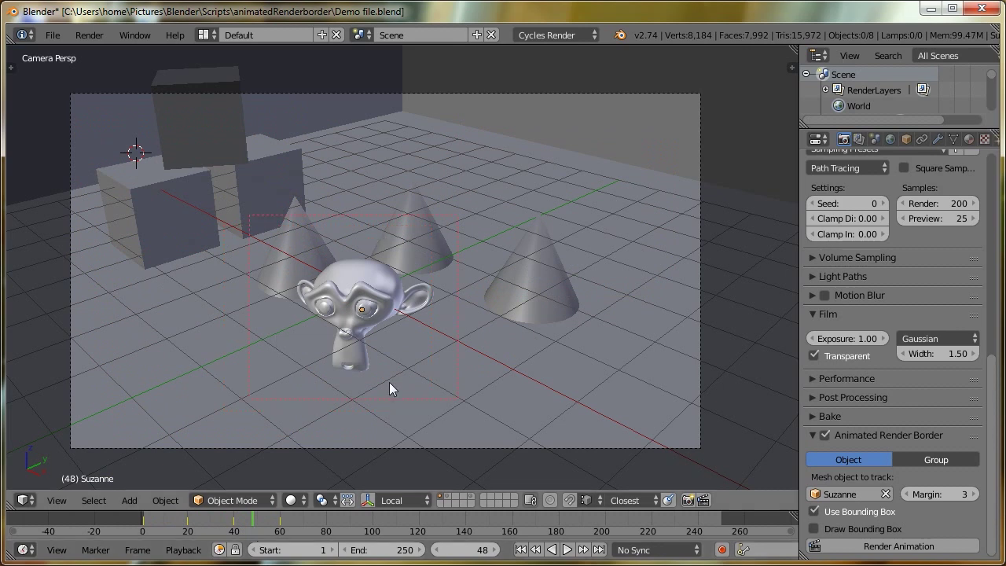
Step: Step the Animated Render Border Margin down from 3 to 0 for a tight fit at frame 48
{"action": "key", "text": "n"}
{"action": "key", "text": "n"}
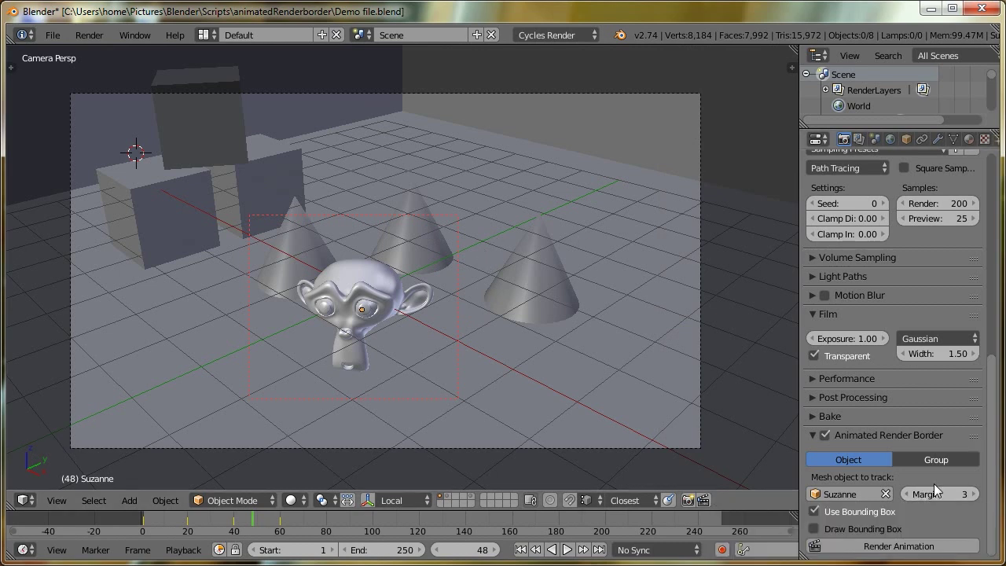
{"action": "left_click", "coordinate": [911, 495]}
{"action": "left_click", "coordinate": [910, 495]}
{"action": "left_click", "coordinate": [910, 496]}
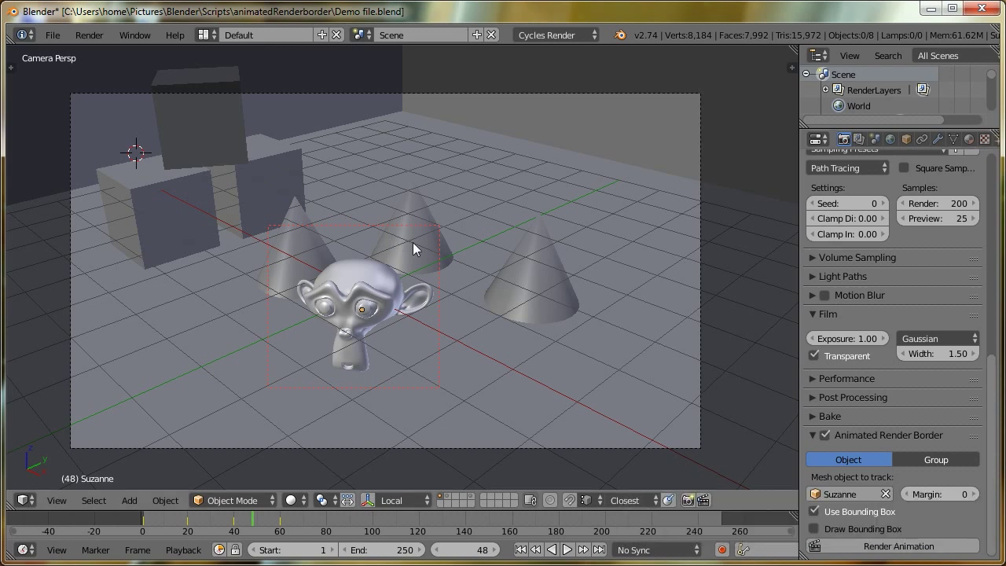
Step: Turn on Draw Bounding Box, select Suzanne and check her Object settings, then return to Render
{"action": "left_click", "coordinate": [814, 528]}
{"action": "right_click", "coordinate": [361, 302]}
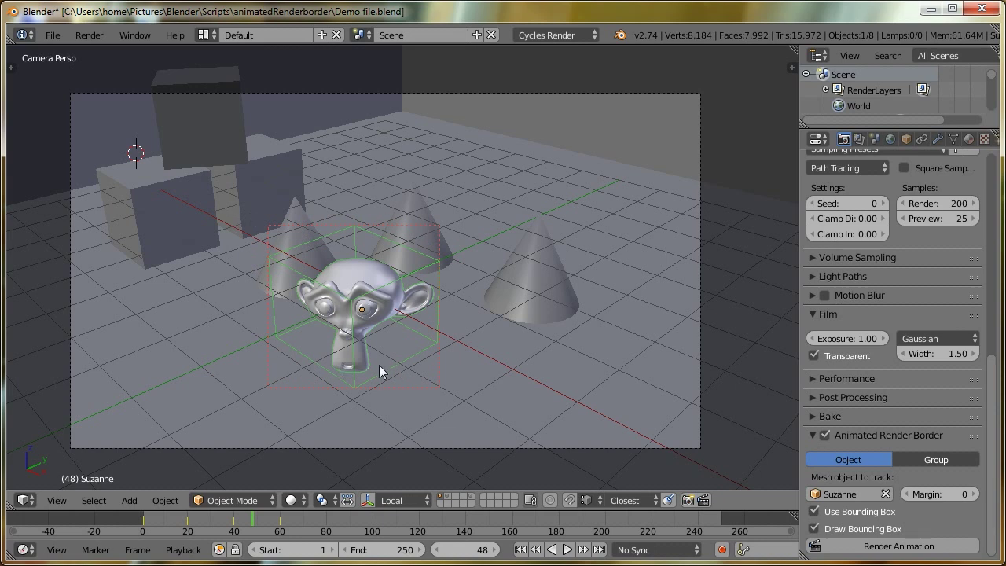
{"action": "left_click", "coordinate": [907, 139]}
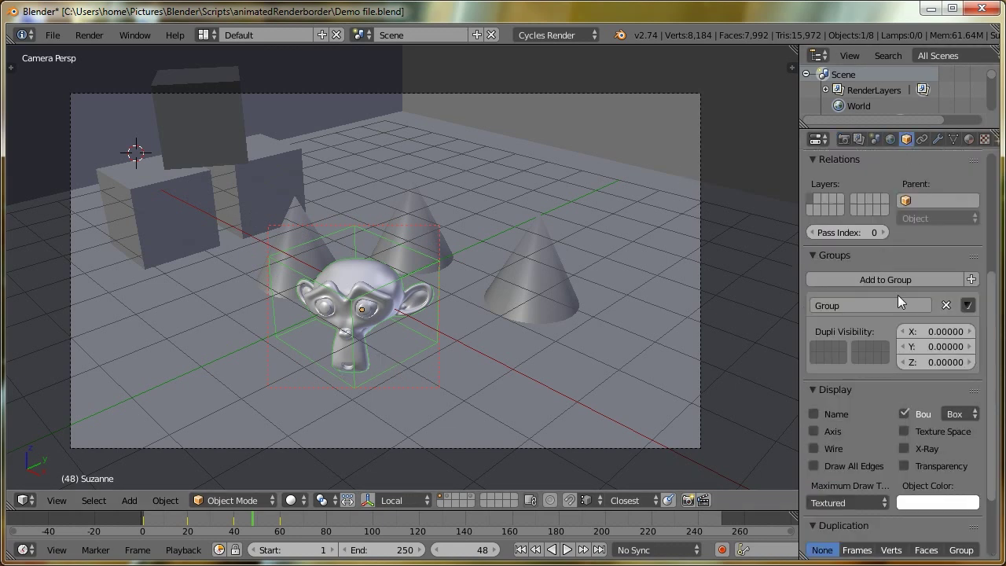
{"action": "left_click", "coordinate": [842, 139]}
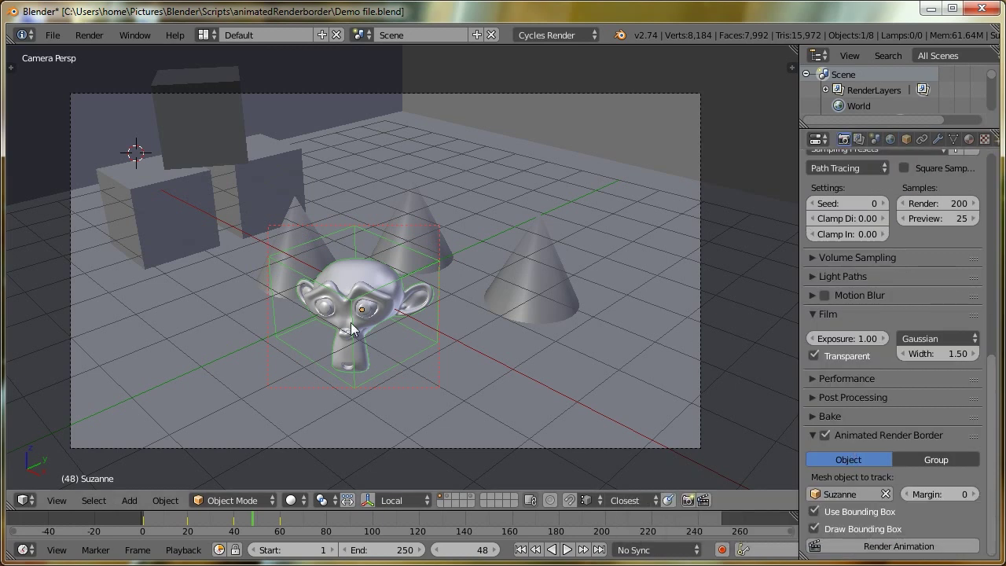
Step: Orbit around the scene to inspect Suzanne's bounding box, then return to camera view
{"action": "middle_click_drag", "start_coordinate": [343, 305], "coordinate": [424, 283]}
{"action": "scroll", "coordinate": [403, 394], "scroll_direction": "up", "scroll_amount": 6}
{"action": "middle_click_drag", "start_coordinate": [403, 394], "coordinate": [437, 332]}
{"action": "middle_click_drag", "start_coordinate": [442, 224], "coordinate": [351, 320]}
{"action": "key", "text": "KP_0"}
Step: Untick Draw and Use Bounding Box, raise Margin to 2, and check tracking at frame 58
{"action": "left_click", "coordinate": [818, 528]}
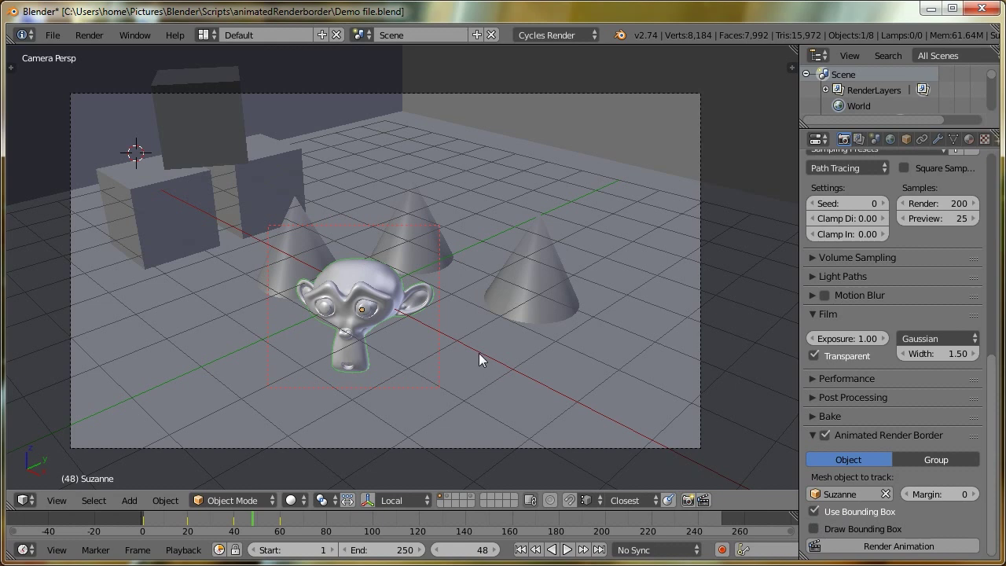
{"action": "left_click", "coordinate": [815, 512]}
{"action": "left_click", "coordinate": [974, 493]}
{"action": "left_click", "coordinate": [974, 494]}
{"action": "left_click_drag", "start_coordinate": [149, 518], "coordinate": [276, 508]}
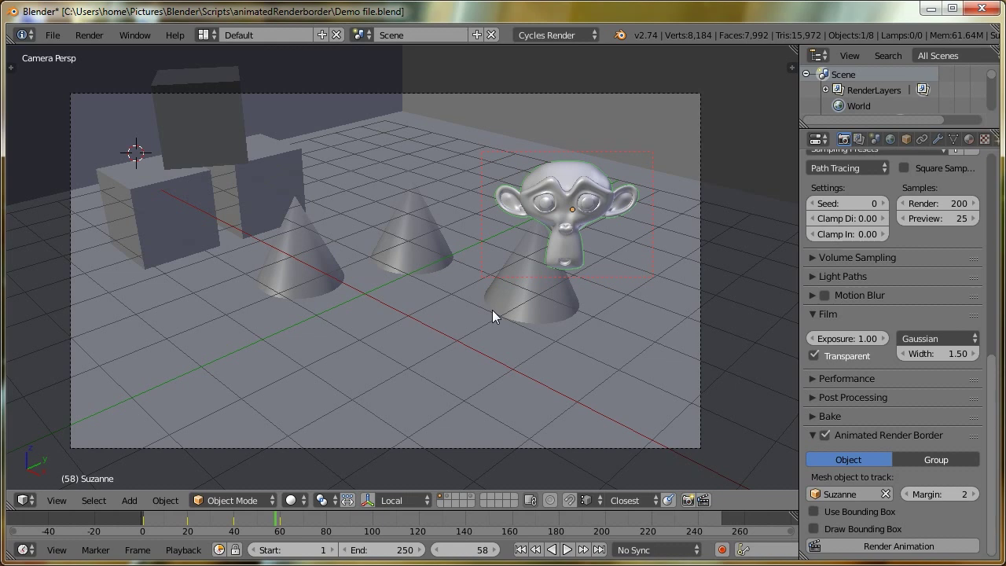
{"action": "scroll", "coordinate": [886, 474], "scroll_direction": "up", "scroll_amount": 8}
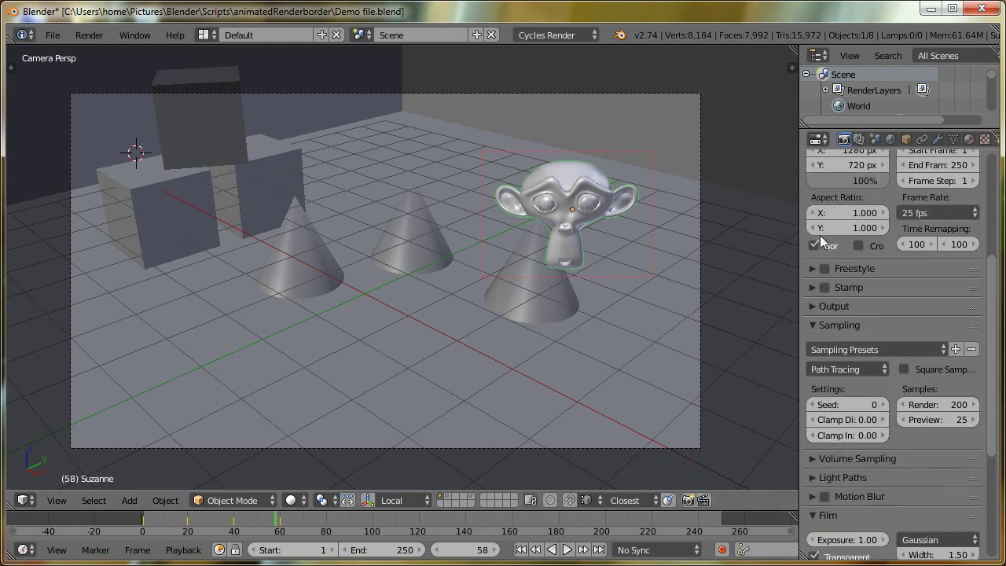
{"action": "scroll", "coordinate": [872, 424], "scroll_direction": "down", "scroll_amount": 8}
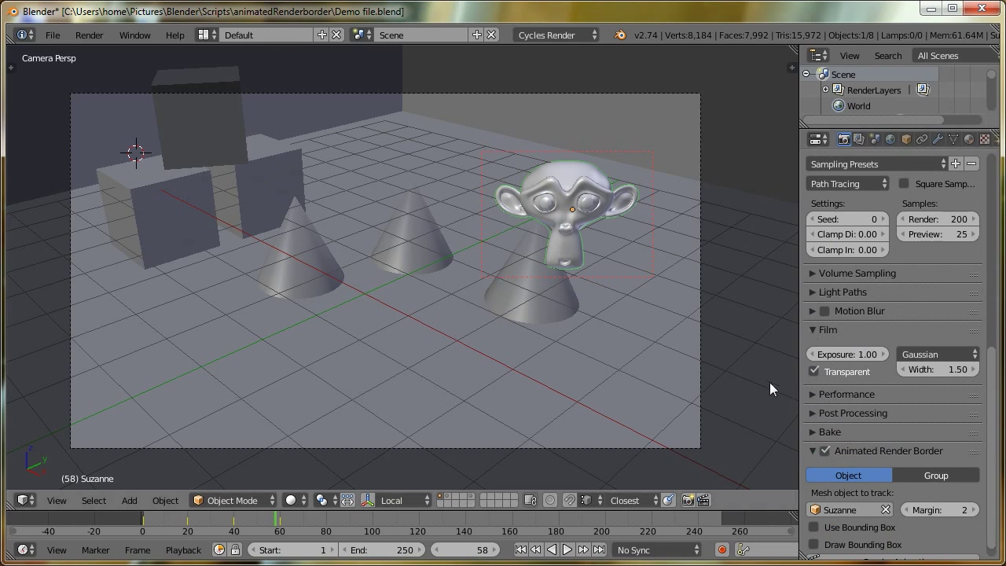
{"action": "scroll", "coordinate": [845, 326], "scroll_direction": "down", "scroll_amount": 1}
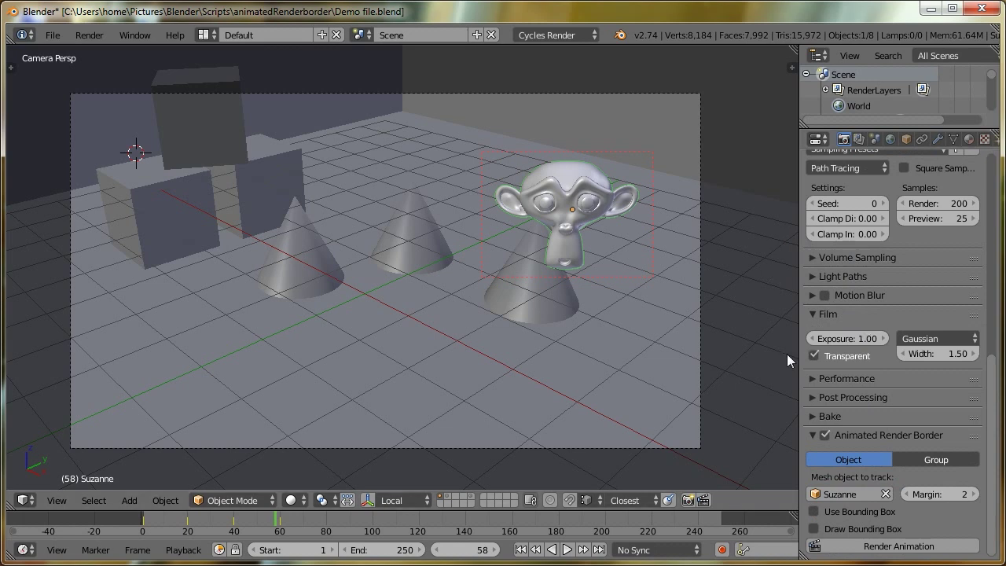
{"action": "scroll", "coordinate": [856, 362], "scroll_direction": "up", "scroll_amount": 5}
{"action": "scroll", "coordinate": [857, 362], "scroll_direction": "up", "scroll_amount": 10}
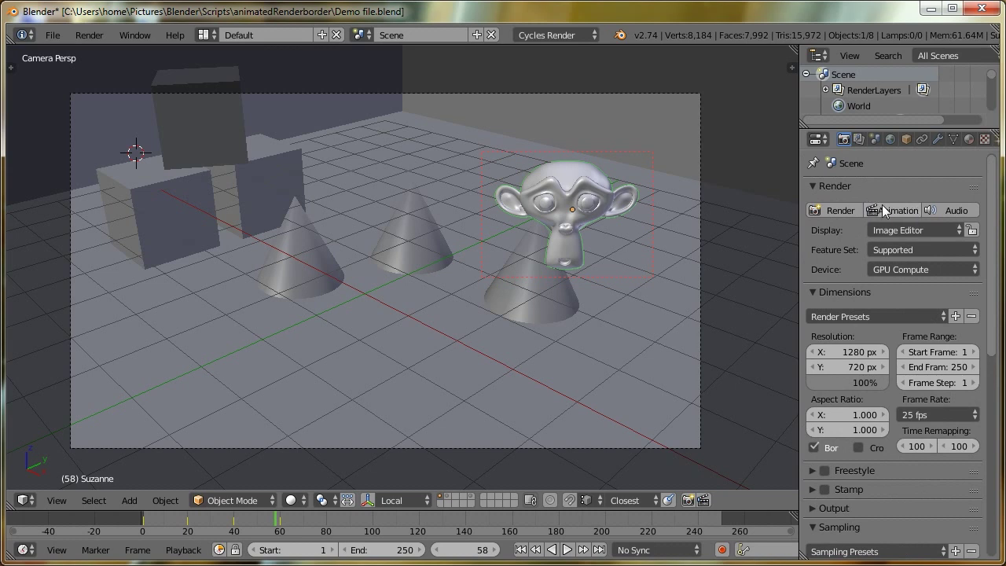
{"action": "scroll", "coordinate": [912, 239], "scroll_direction": "down", "scroll_amount": 10}
{"action": "scroll", "coordinate": [857, 184], "scroll_direction": "down", "scroll_amount": 8}
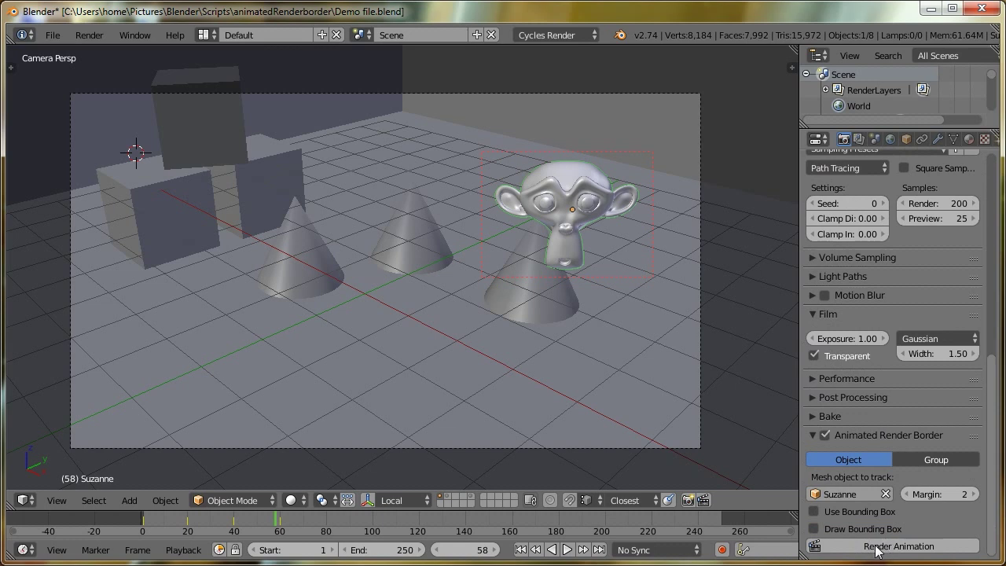
Step: Cancel the first animation render, save Demo file.blend, then start Render Animation again
{"action": "left_click", "coordinate": [885, 549]}
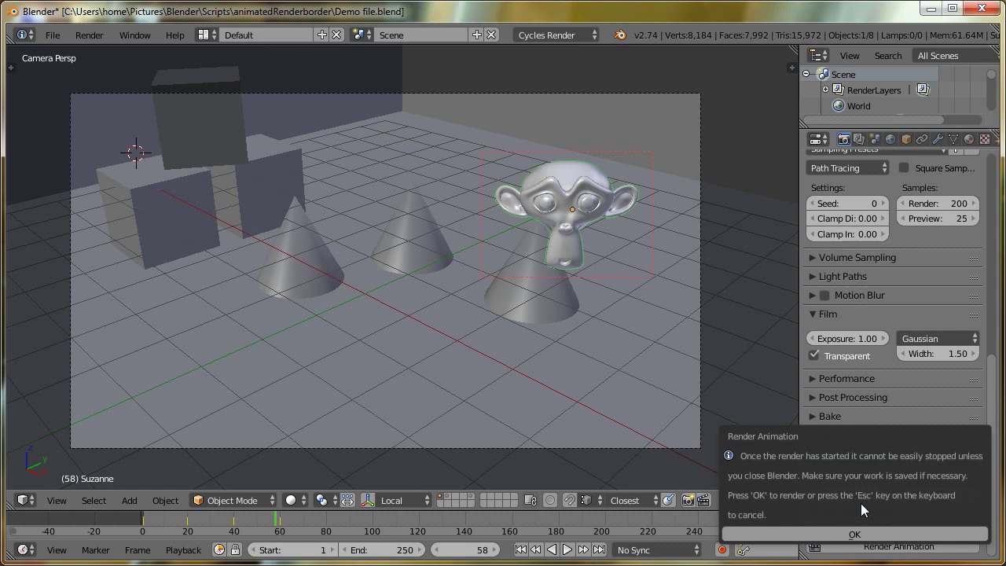
{"action": "key", "text": "Escape"}
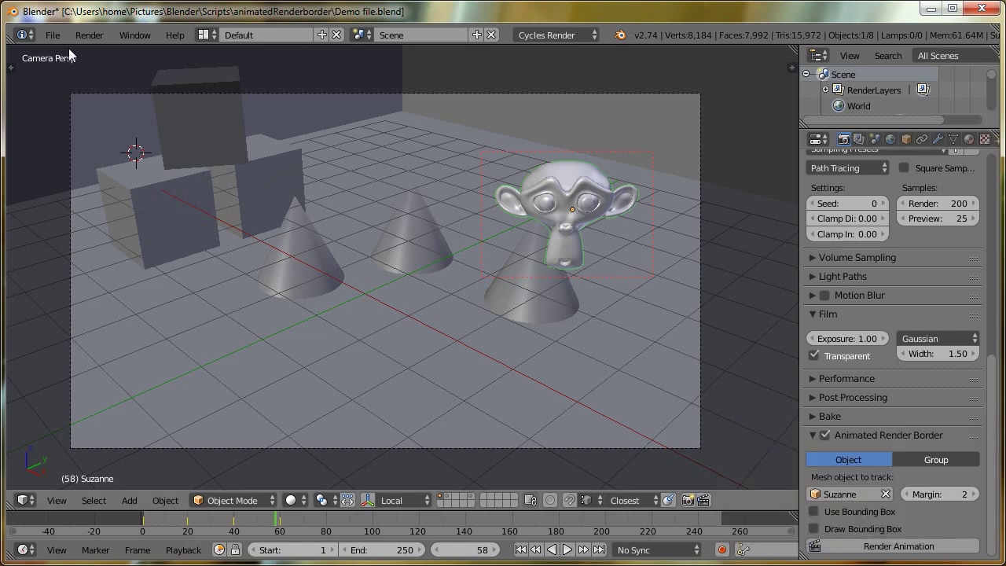
{"action": "left_click", "coordinate": [52, 37]}
{"action": "left_click", "coordinate": [69, 152]}
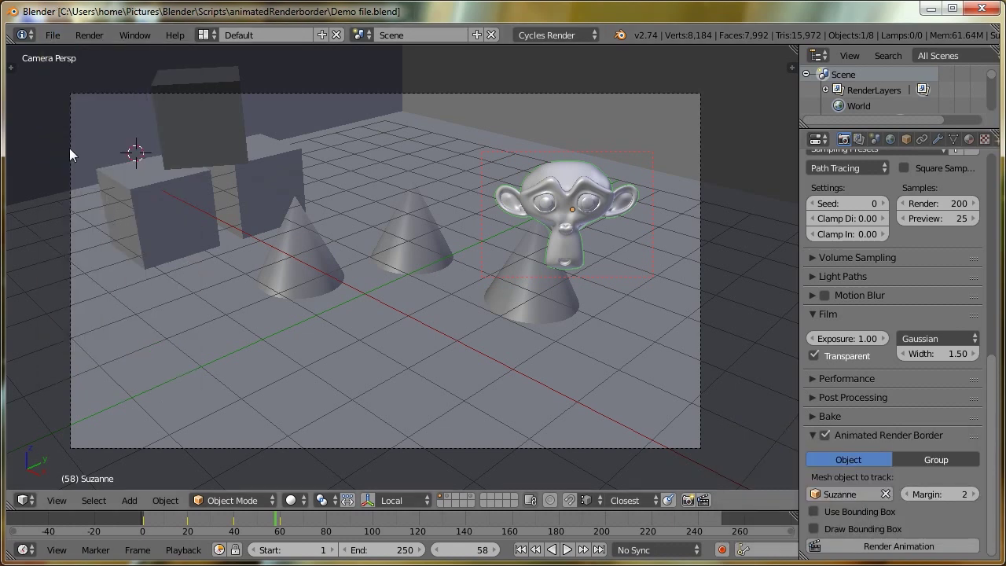
{"action": "left_click", "coordinate": [871, 546]}
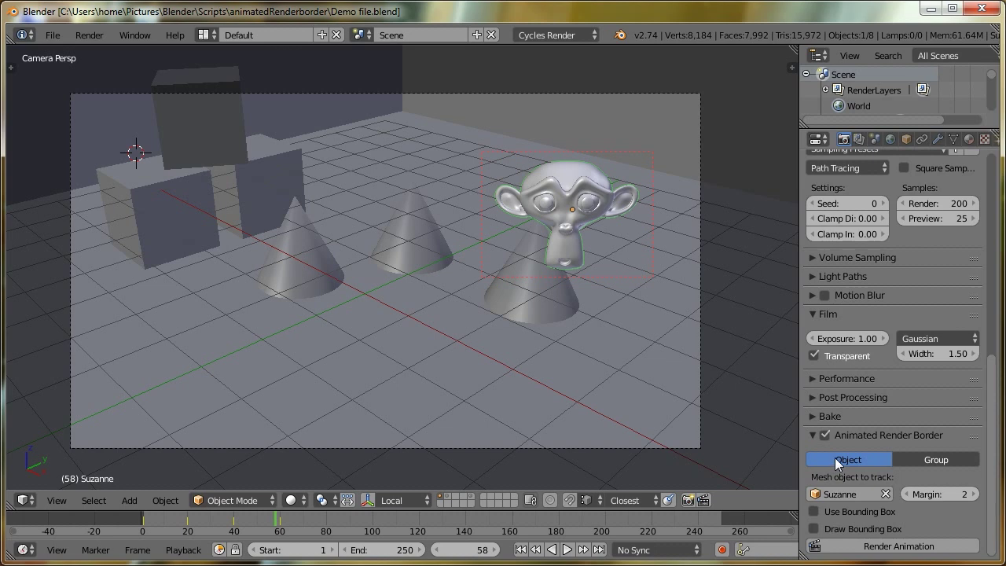
Step: Switch the add-on to group tracking, show the layer-2 cube, and track the group 'Group'
{"action": "left_click", "coordinate": [933, 458]}
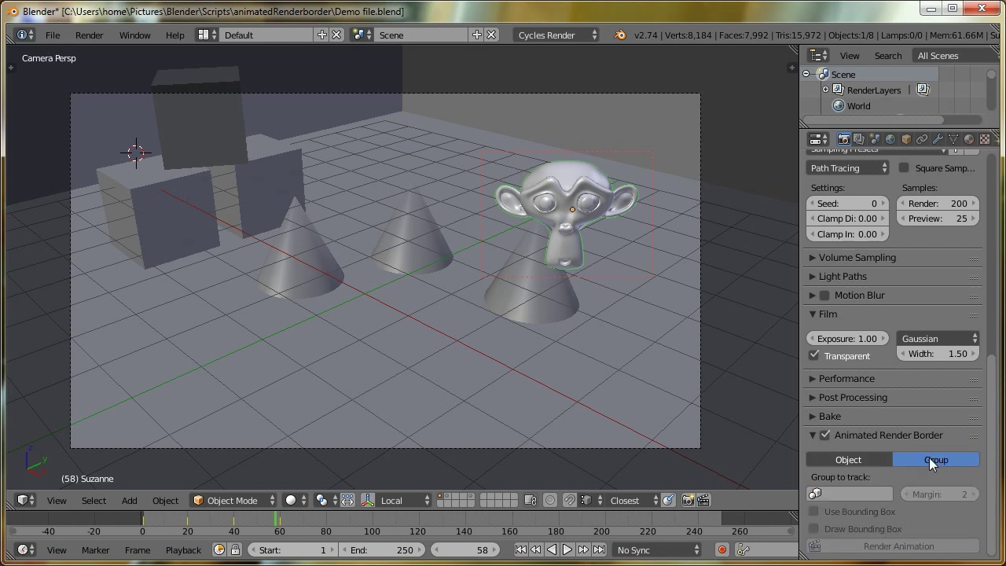
{"action": "left_click_drag", "start_coordinate": [230, 514], "coordinate": [250, 519]}
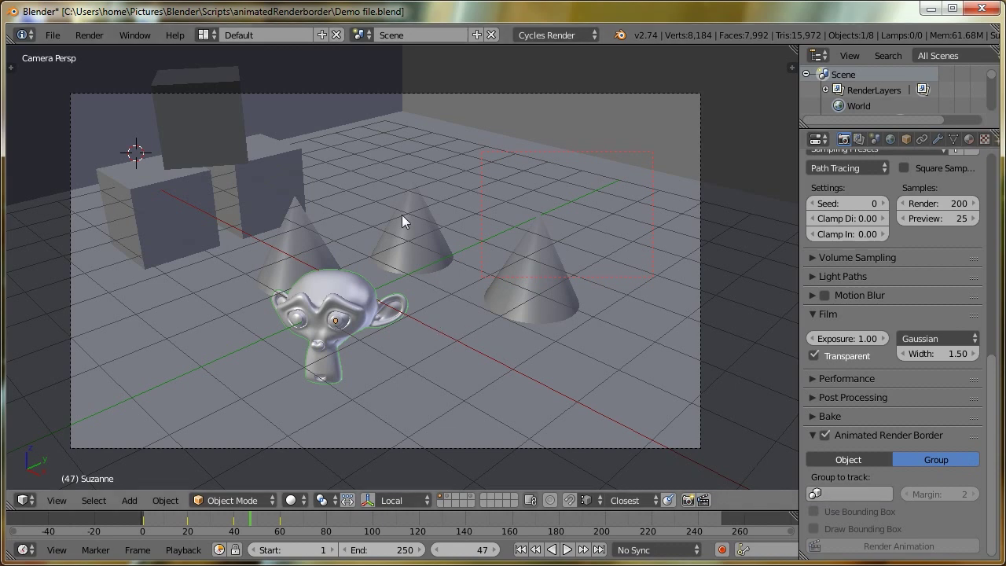
{"action": "key", "text": "shift+2"}
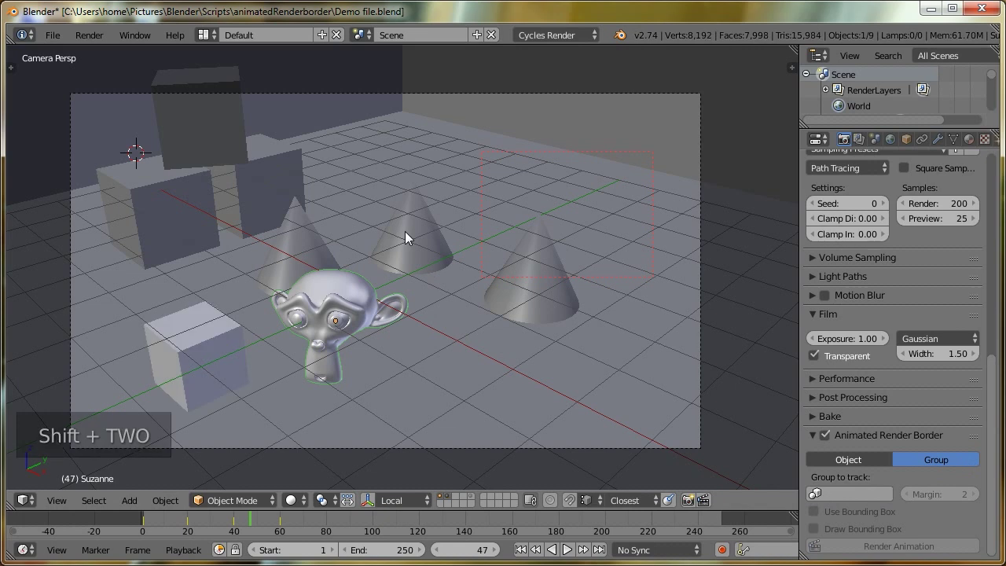
{"action": "right_click", "coordinate": [189, 334]}
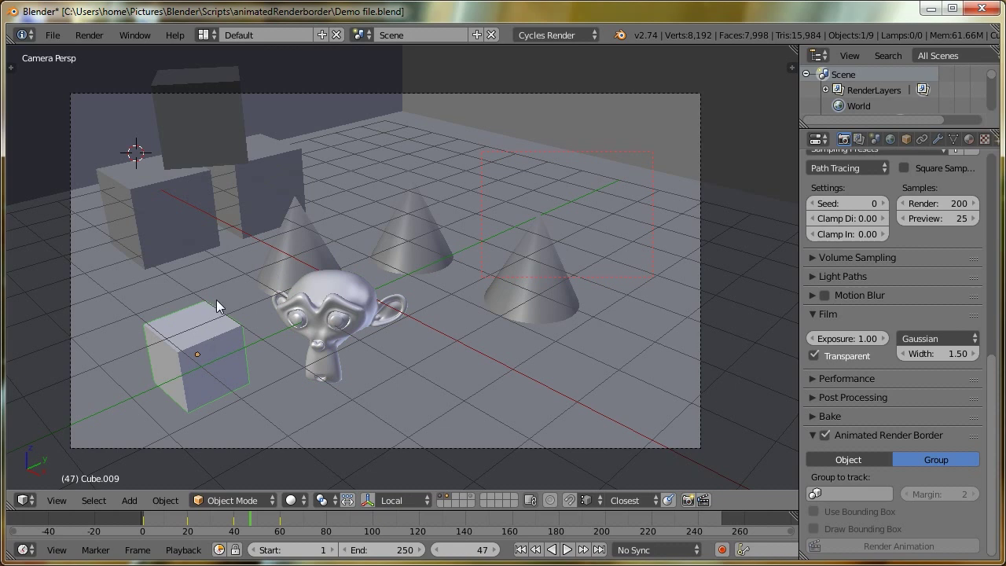
{"action": "right_click", "coordinate": [330, 307]}
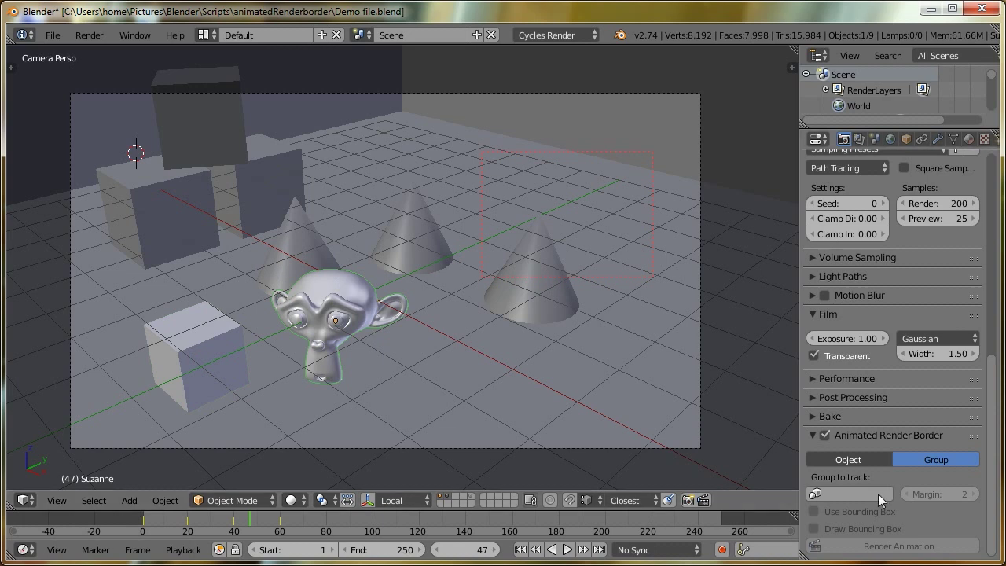
{"action": "left_click", "coordinate": [847, 494]}
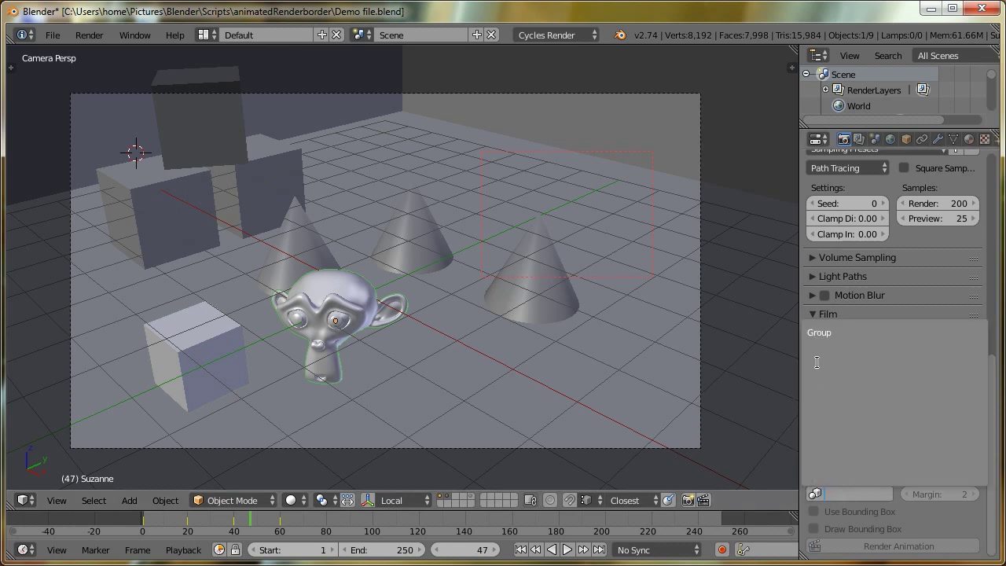
{"action": "left_click", "coordinate": [838, 338]}
Step: Add the cube to the selection and scrub frames 35 to 61 to 45, checking the border
{"action": "key", "text": "Right"}
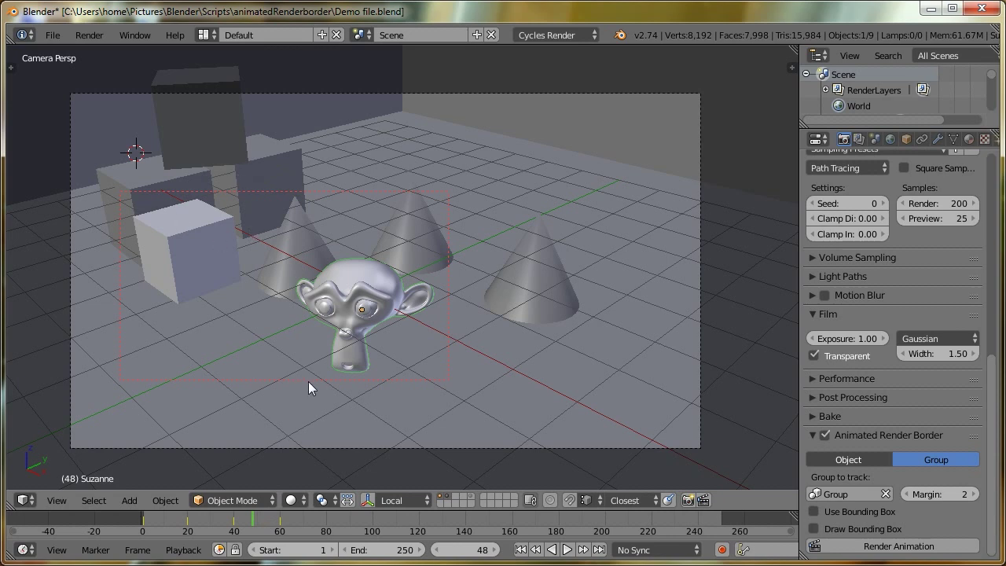
{"action": "right_click", "coordinate": [202, 253], "text": "shift"}
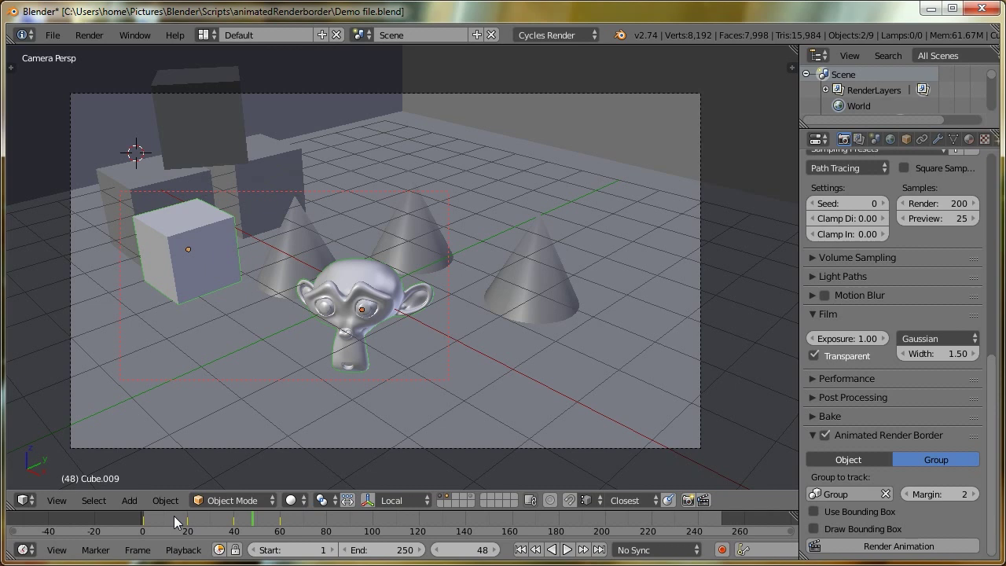
{"action": "left_click_drag", "start_coordinate": [151, 517], "coordinate": [281, 519]}
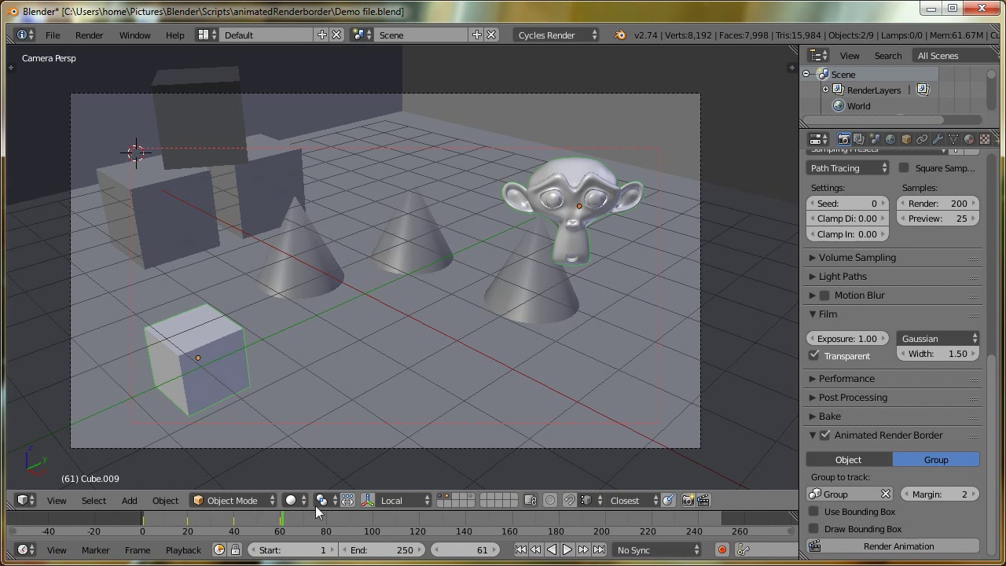
{"action": "left_click_drag", "start_coordinate": [281, 519], "coordinate": [215, 519]}
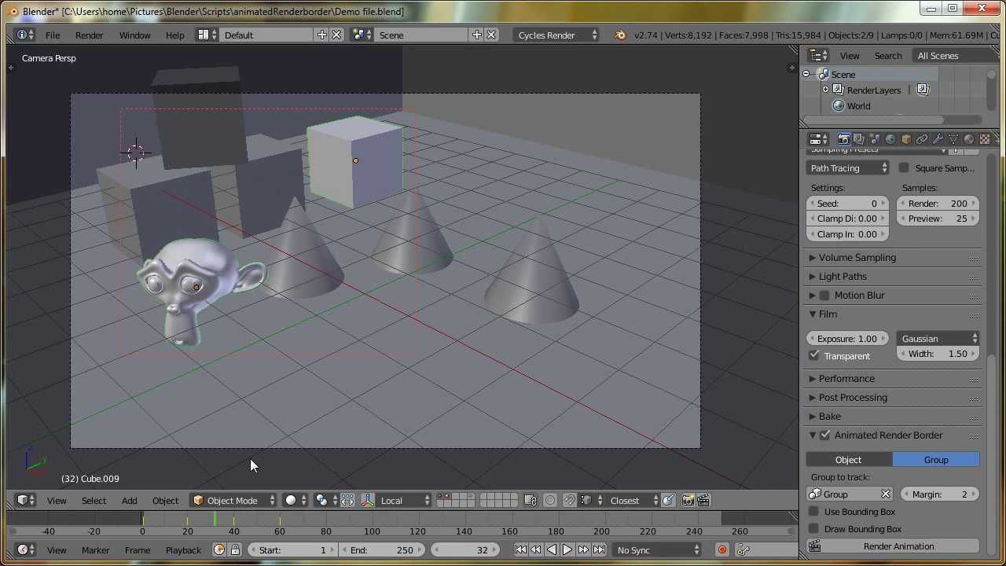
Step: Hide every object in the scene except Suzanne
{"action": "right_click", "coordinate": [212, 266]}
{"action": "key", "text": "ctrl+i"}
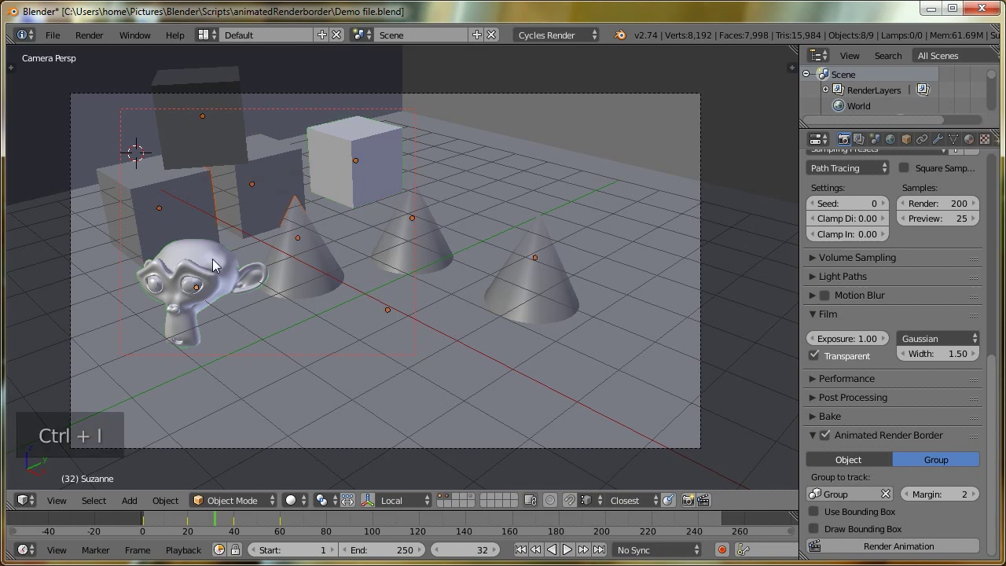
{"action": "key", "text": "ctrl+h"}
Step: Uncheck Border in the Dimensions panel and render frame 32 at full size
{"action": "scroll", "coordinate": [847, 346], "scroll_direction": "up", "scroll_amount": 5}
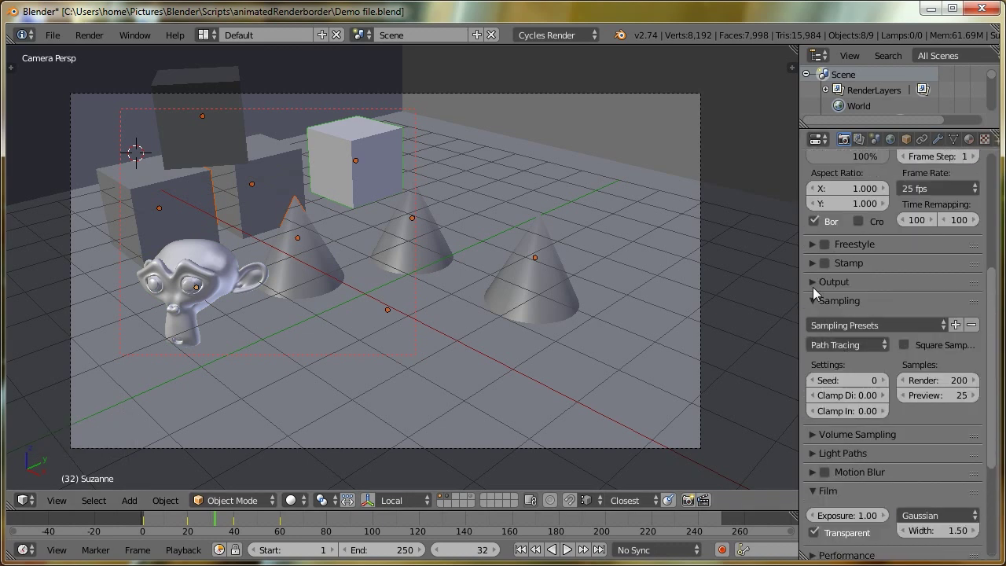
{"action": "left_click", "coordinate": [814, 221]}
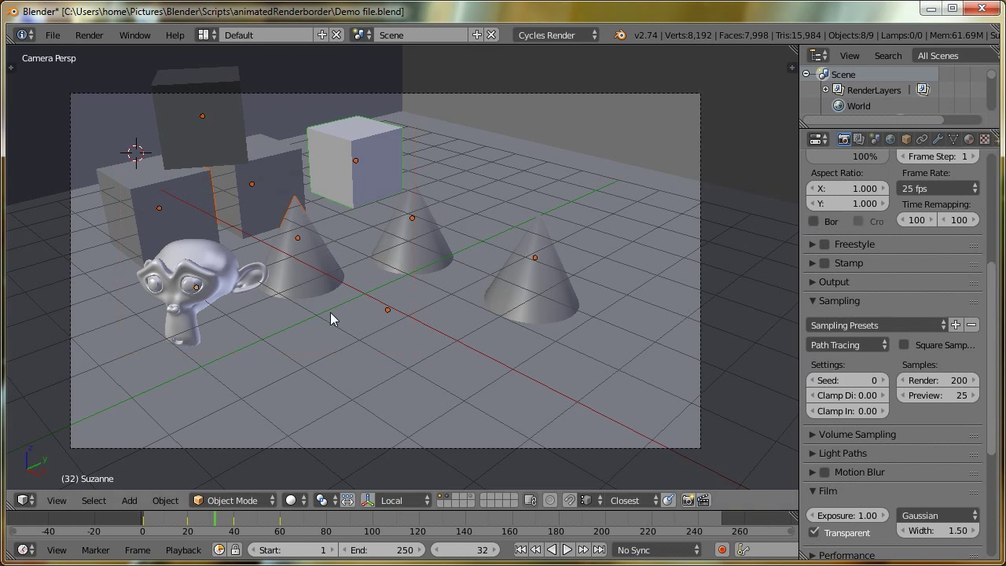
{"action": "key", "text": "F12"}
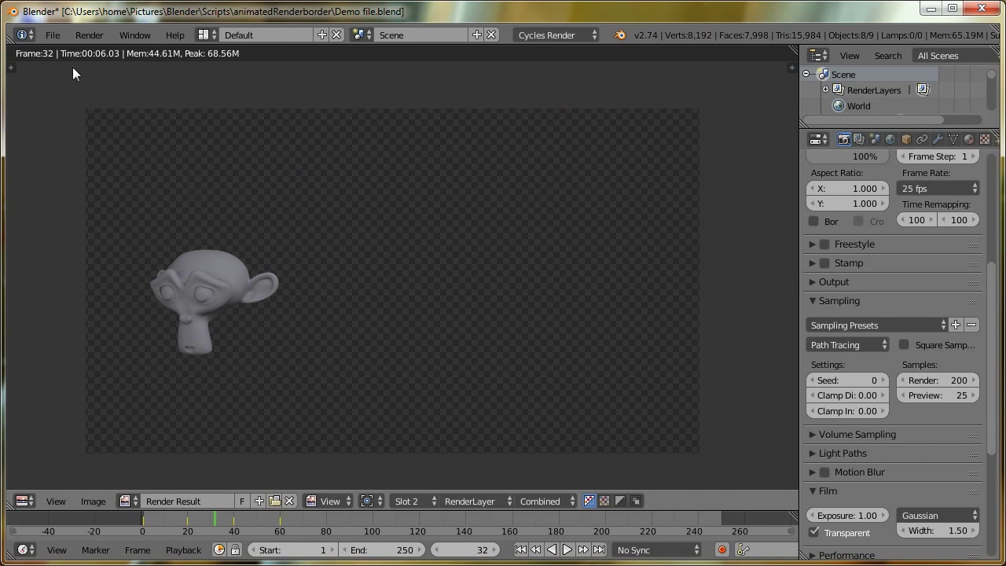
Step: Show render slot 1, then switch the main area back to the 3D View
{"action": "left_click", "coordinate": [418, 501]}
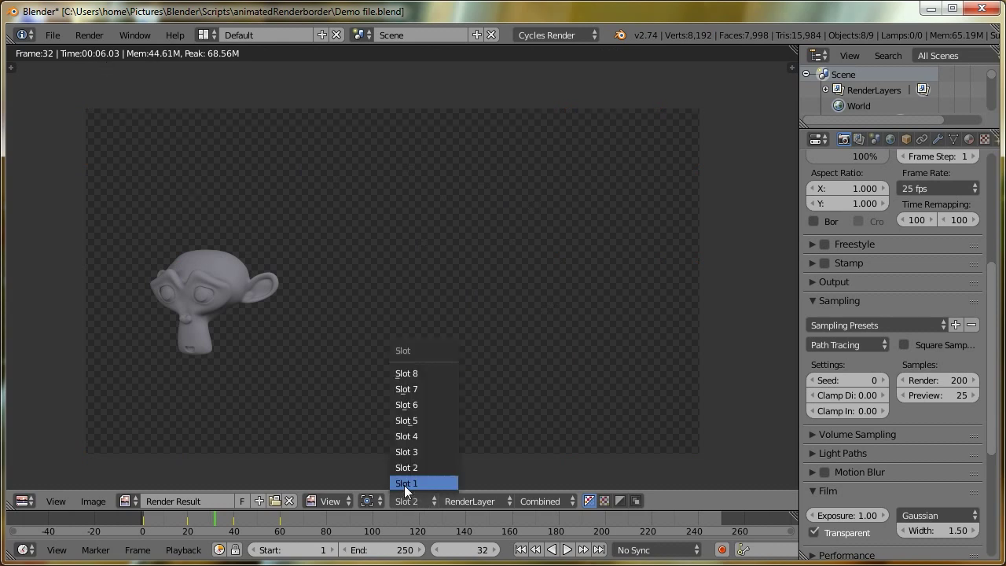
{"action": "left_click", "coordinate": [404, 483]}
{"action": "left_click", "coordinate": [24, 501]}
{"action": "left_click", "coordinate": [31, 479]}
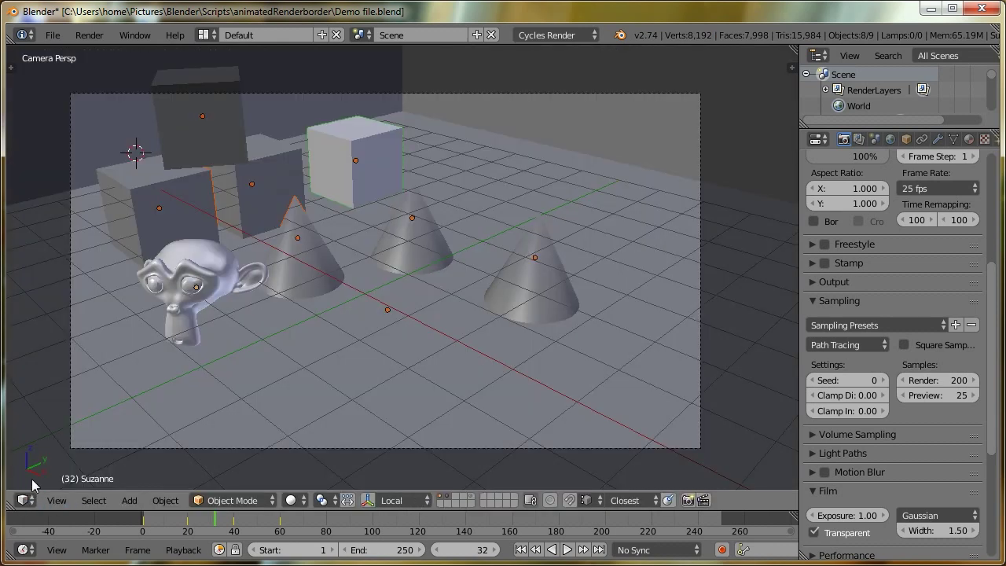
Step: Re-enable the render border and set the add-on to track the Suzanne object only
{"action": "scroll", "coordinate": [841, 225], "scroll_direction": "down", "scroll_amount": 3}
{"action": "scroll", "coordinate": [840, 226], "scroll_direction": "down", "scroll_amount": 4}
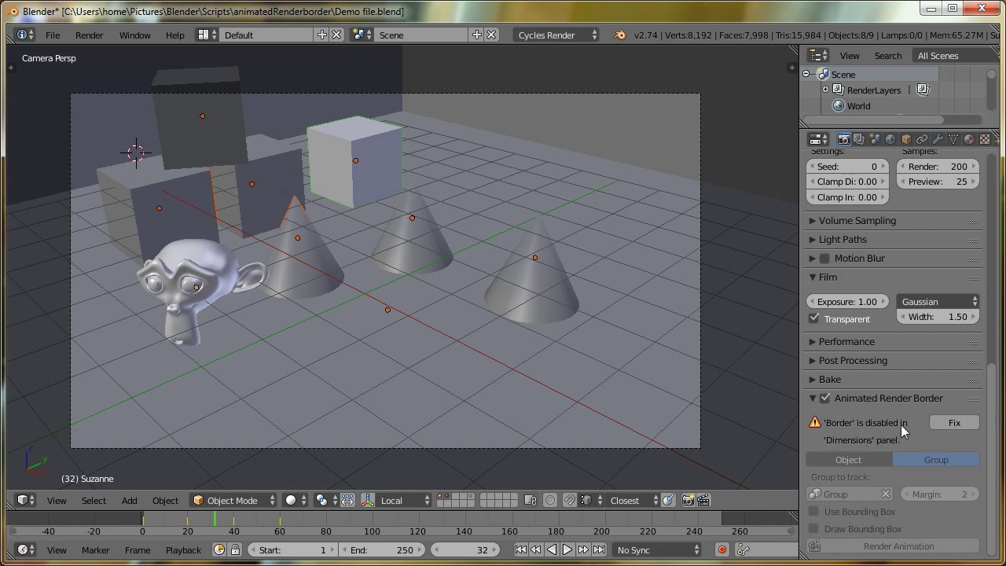
{"action": "left_click", "coordinate": [953, 423]}
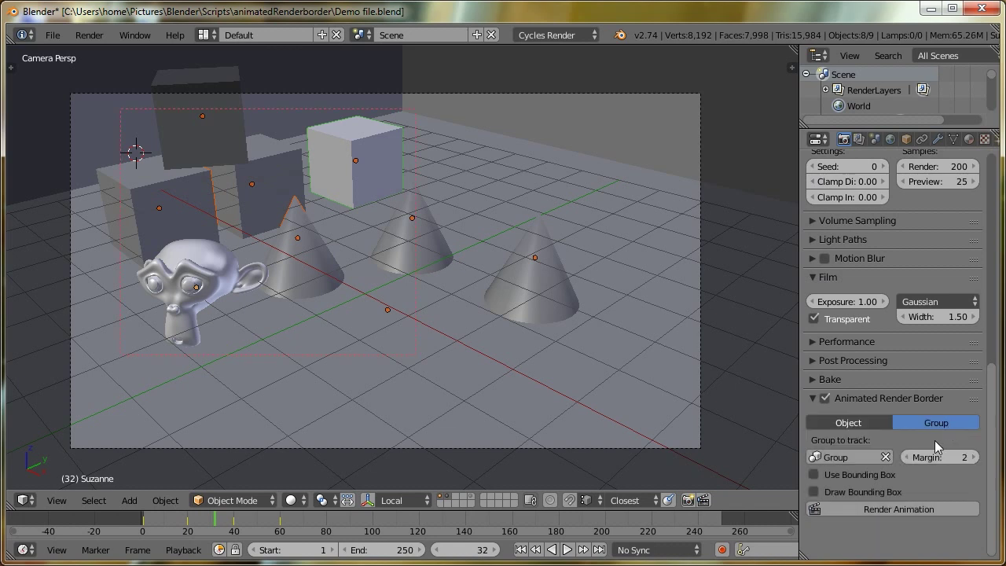
{"action": "left_click", "coordinate": [849, 422]}
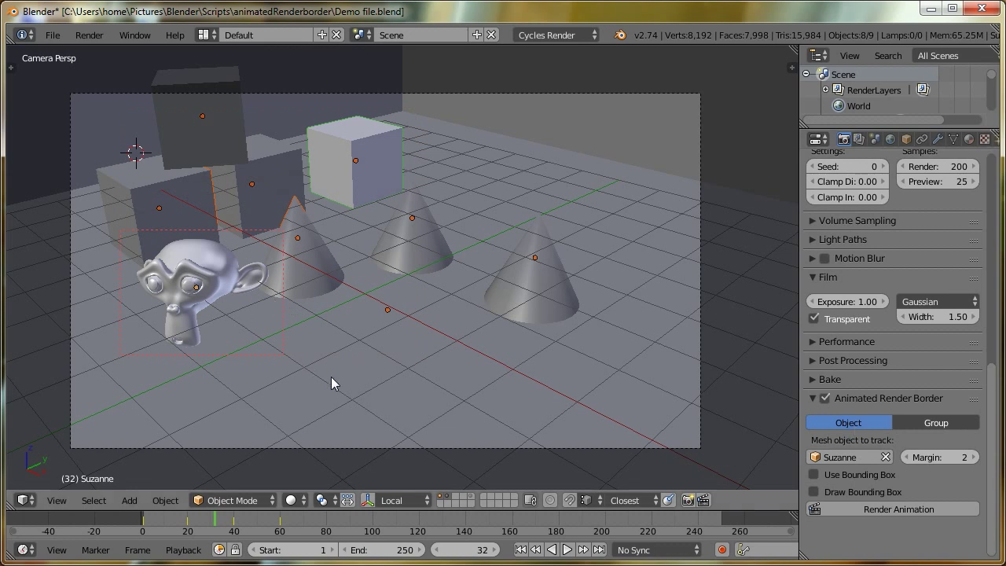
Step: Render frame 32 with the tracked border (00:02.08) and compare it to the 00:06.03 full render
{"action": "key", "text": "F12"}
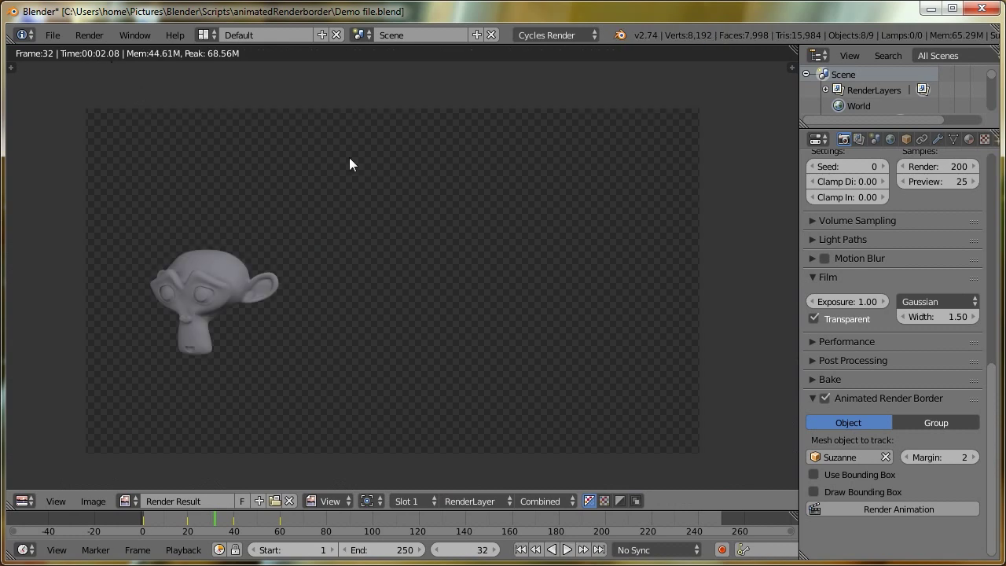
{"action": "key", "text": "j"}
Step: Change the image editor back to the 3D View showing the camera and Suzanne's border
{"action": "left_click", "coordinate": [23, 501]}
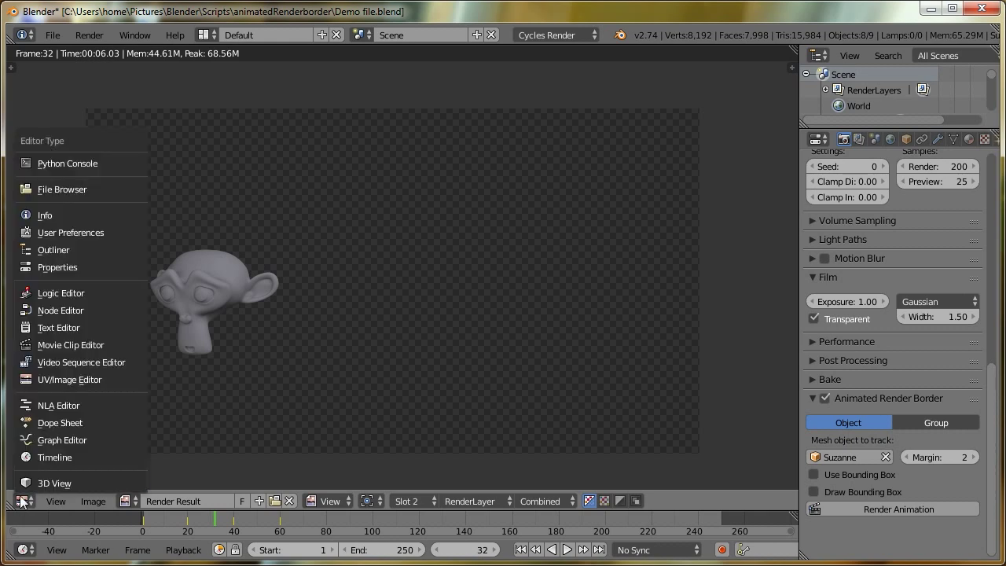
{"action": "left_click", "coordinate": [47, 485]}
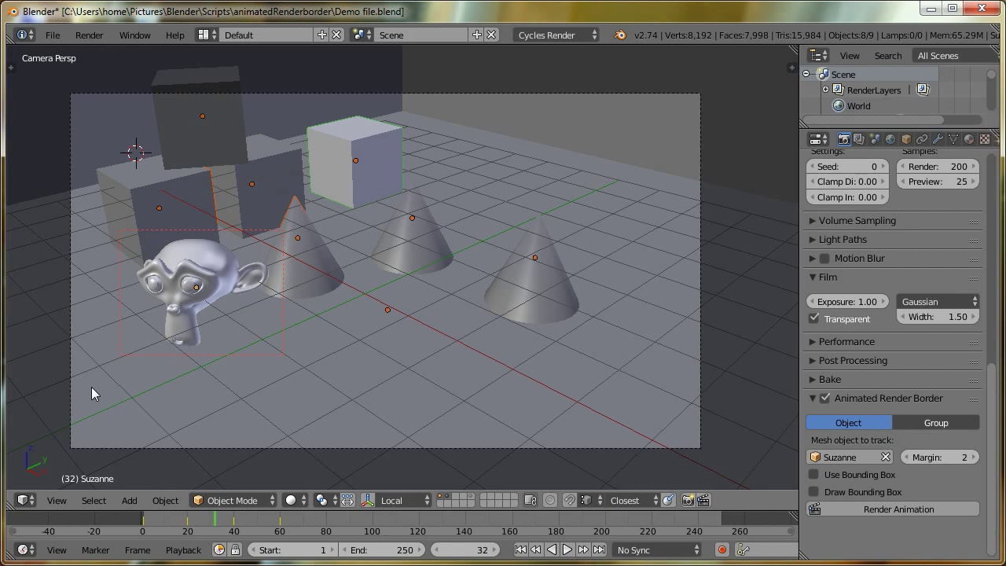